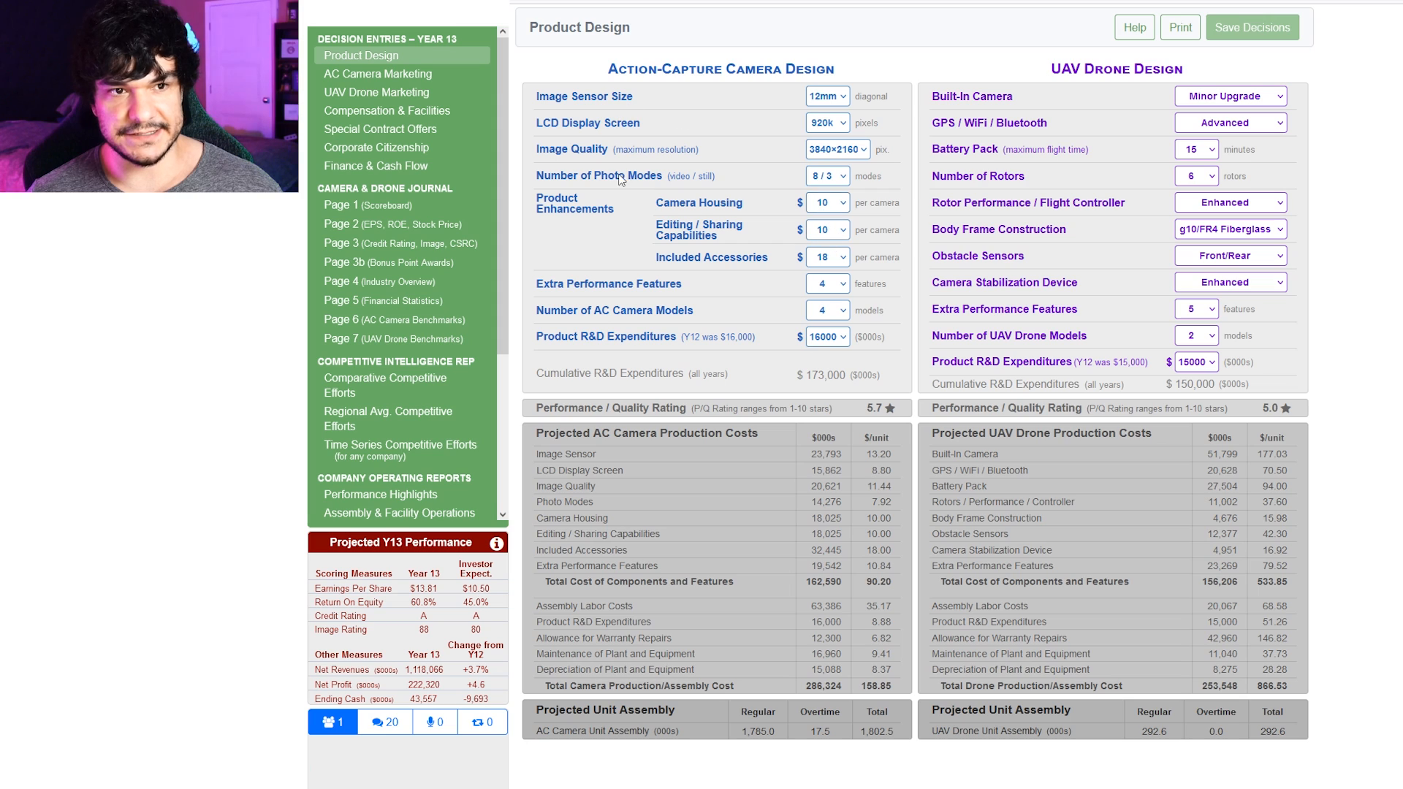
- Examine the available options for image sensor size, LCD display, image quality and number of photo modes in the action-capture camera design
left_click(826, 96)
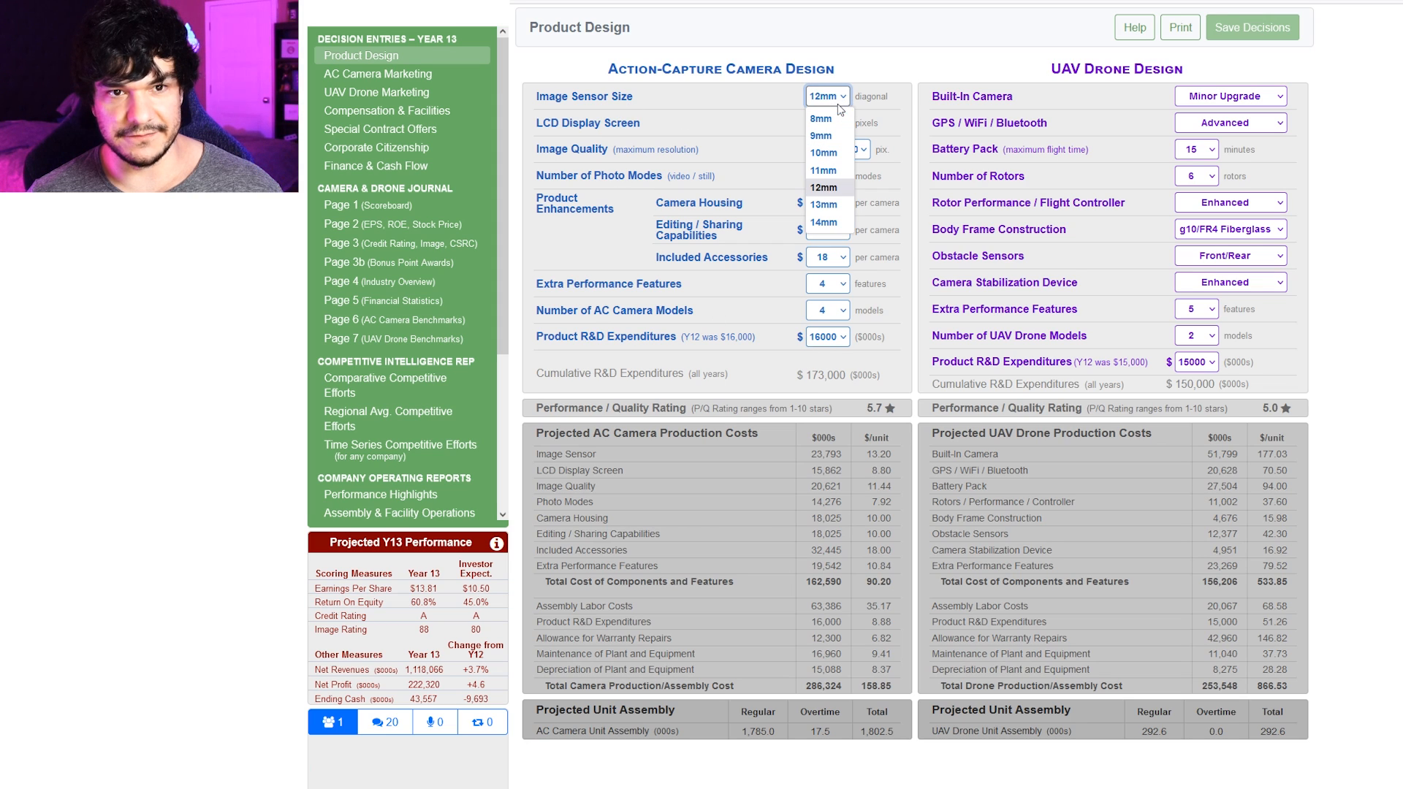
left_click(837, 104)
left_click(827, 123)
left_click(827, 122)
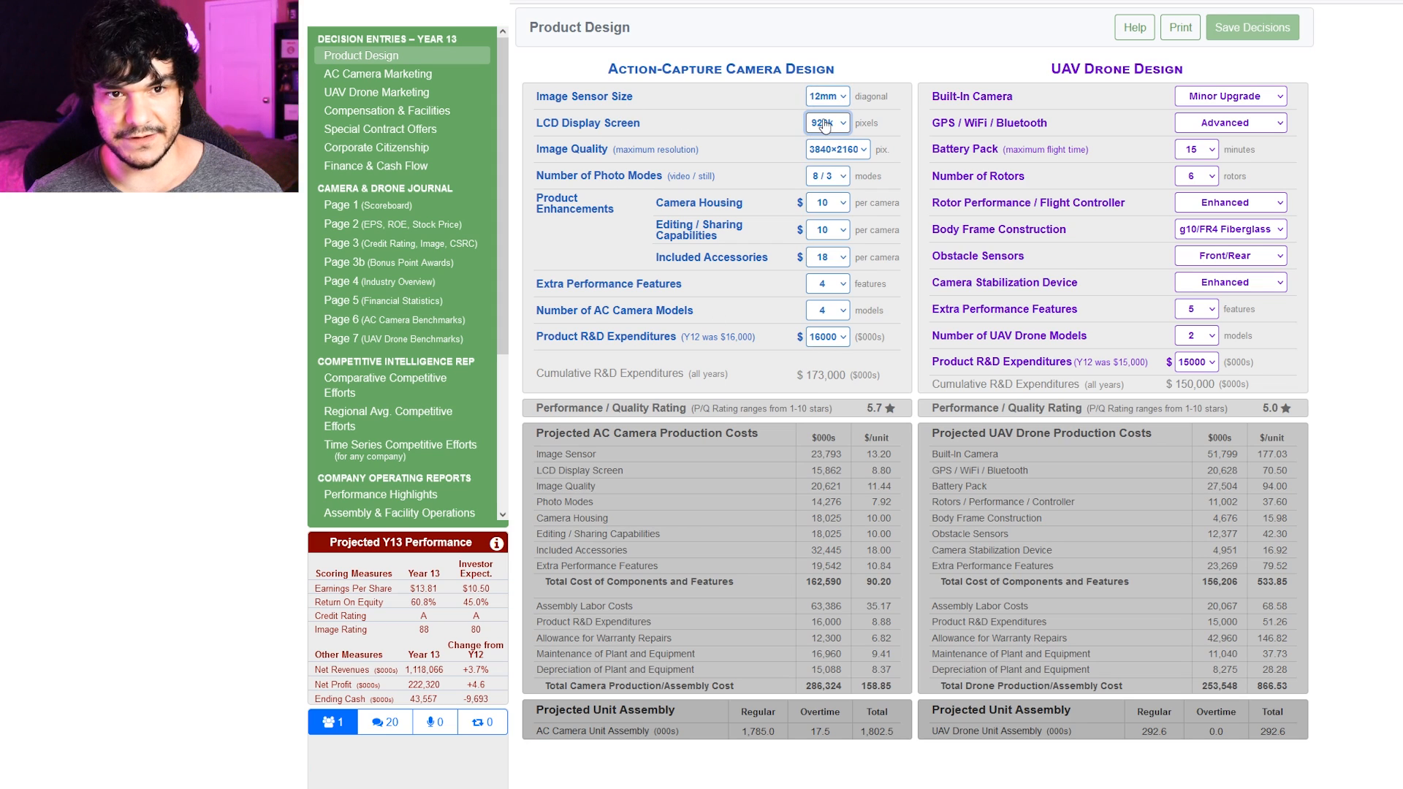
left_click(835, 149)
left_click(835, 150)
left_click(835, 178)
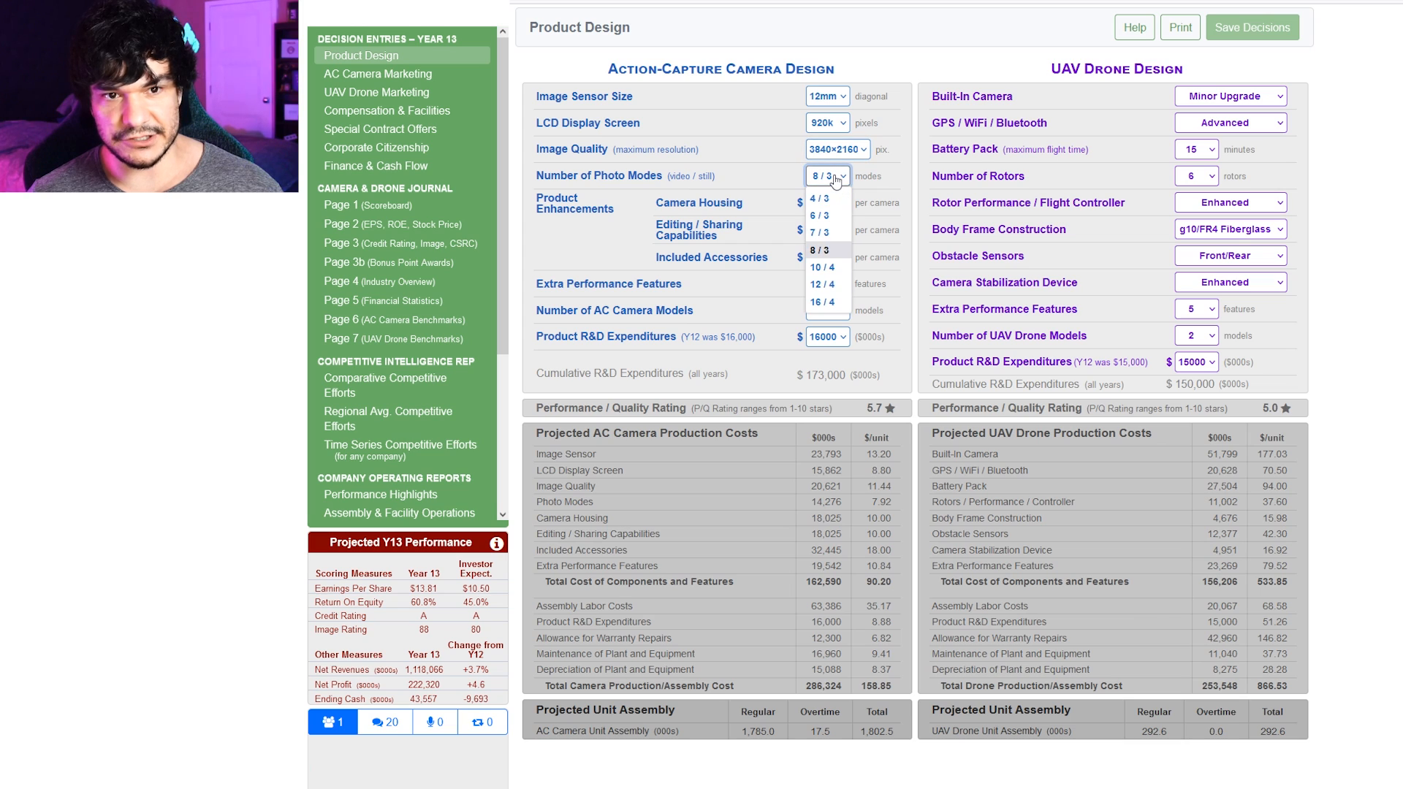
left_click(836, 179)
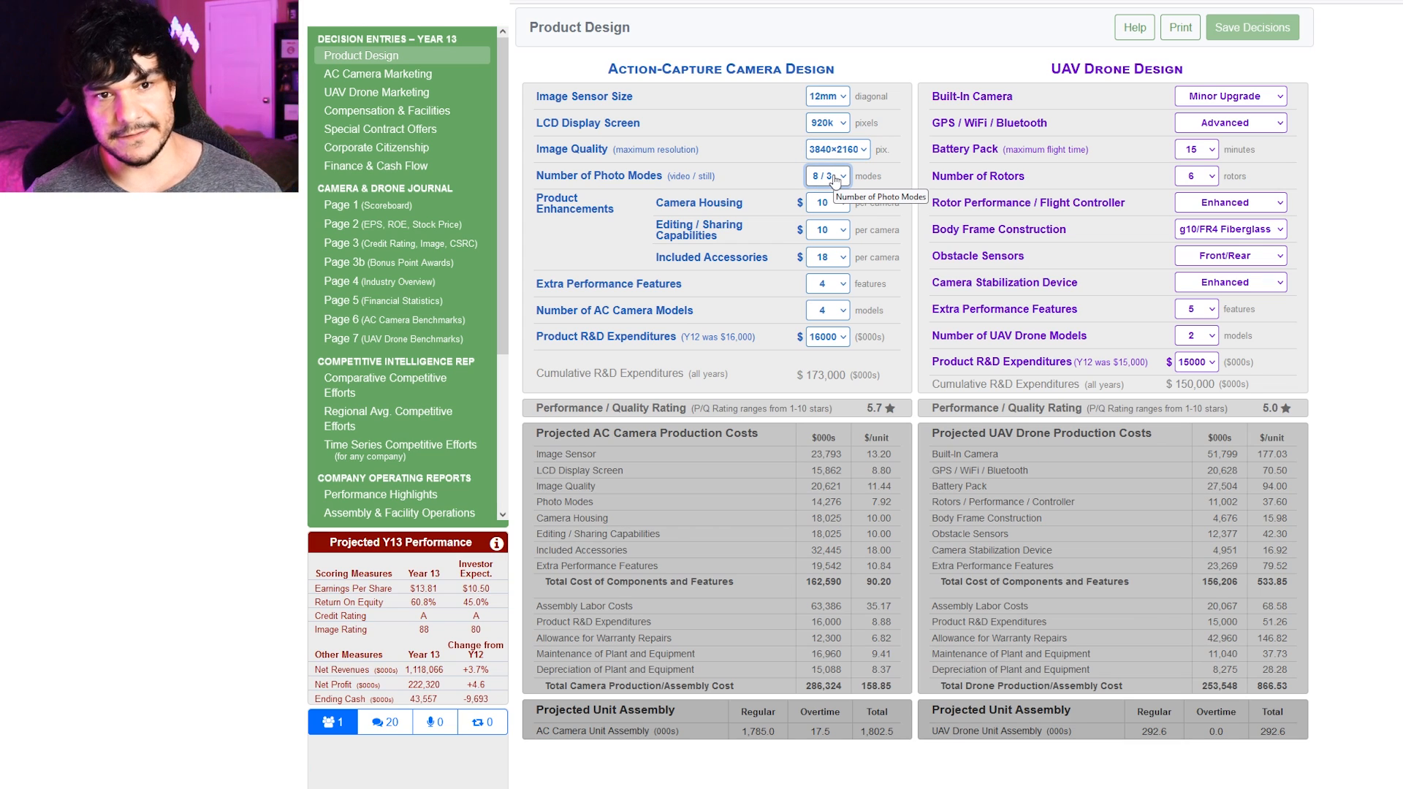
left_click(836, 177)
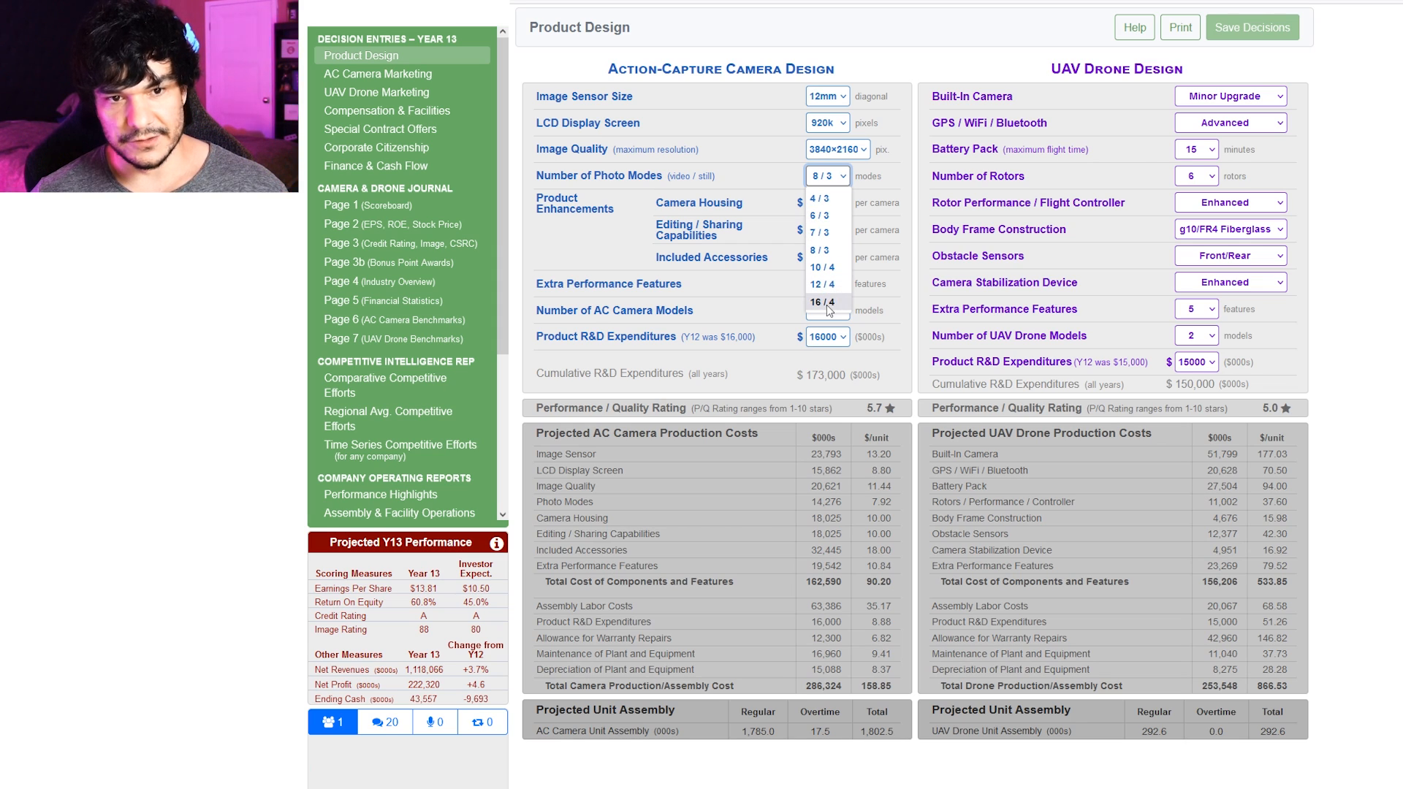
left_click(754, 197)
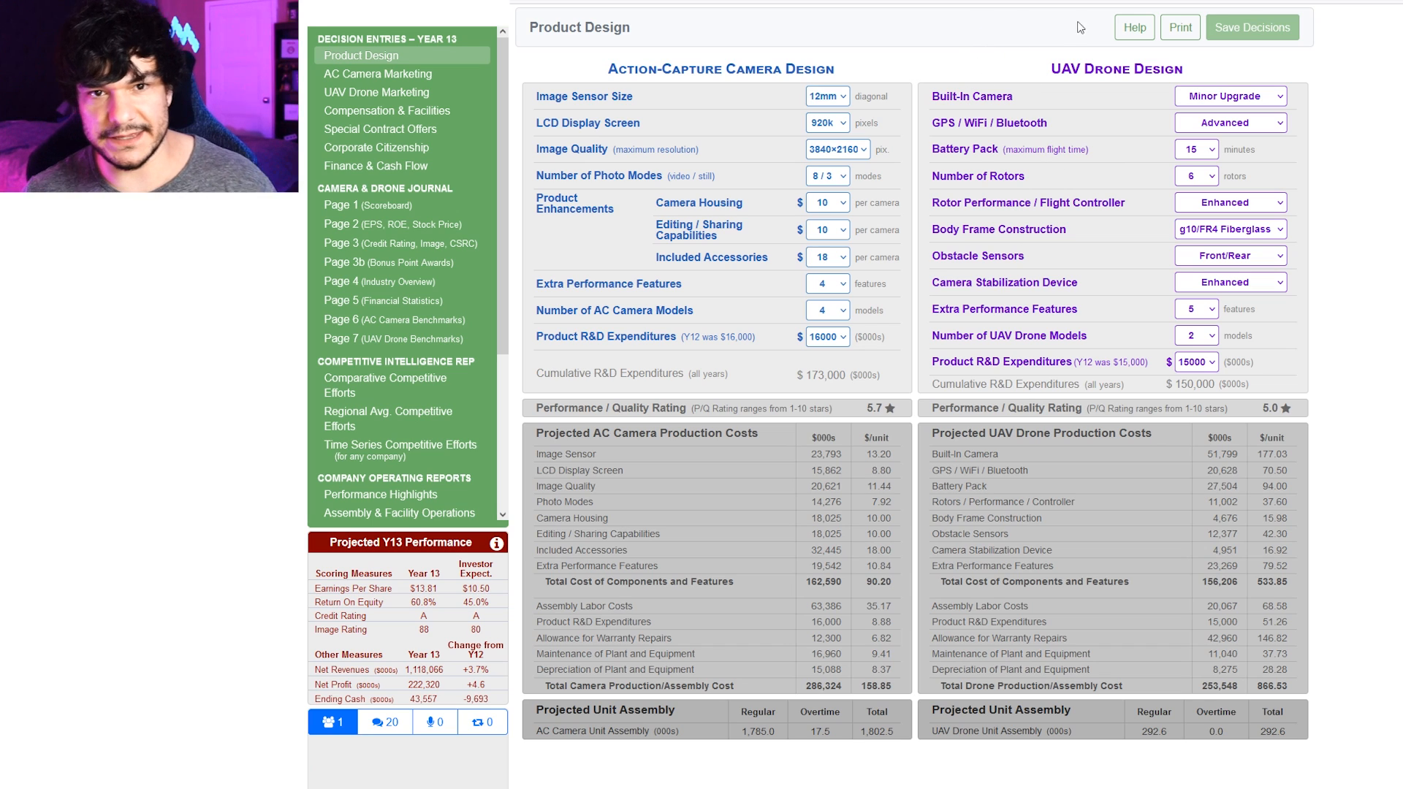
- Review the built-in camera upgrade options for the UAV drone, keeping Minor Upgrade selected
left_click(1222, 103)
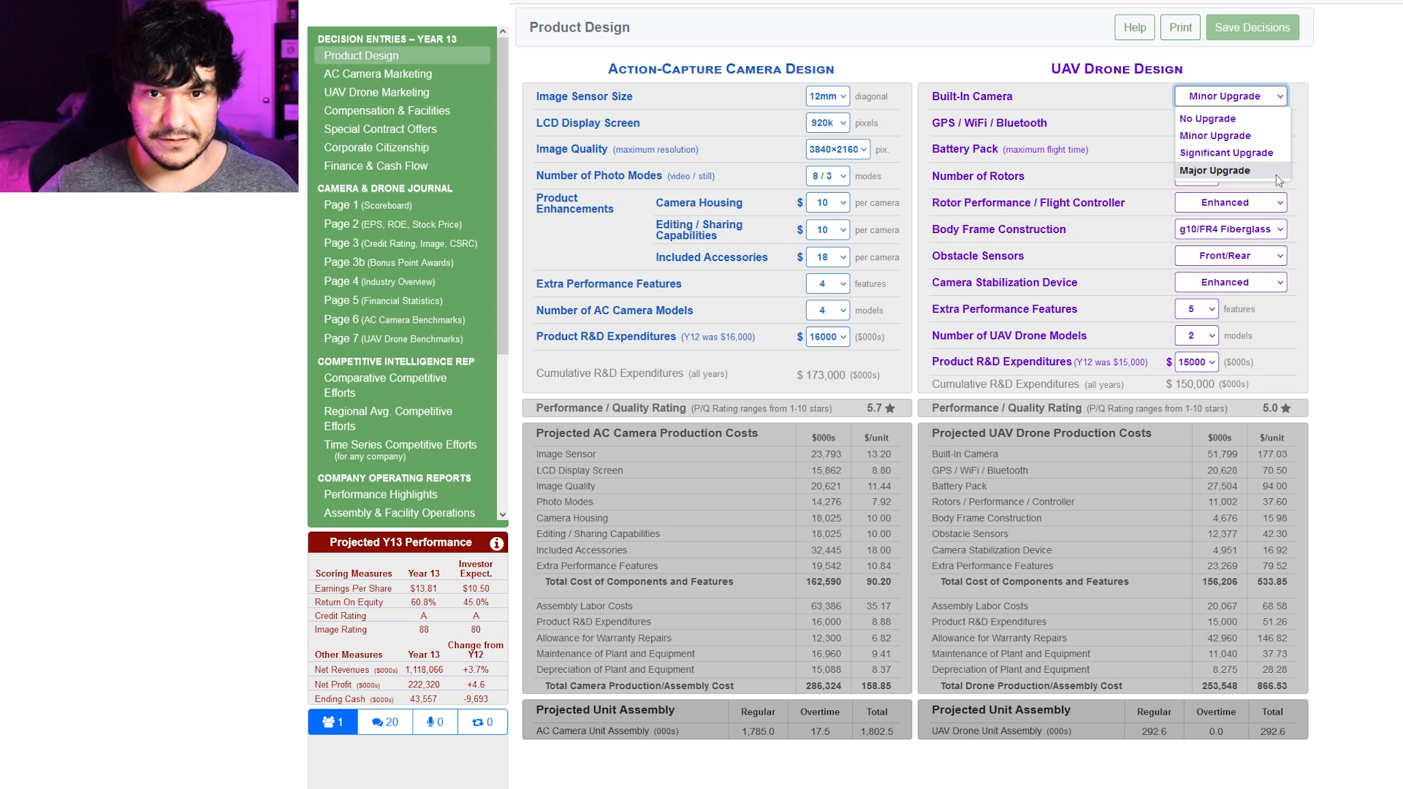
left_click(1214, 135)
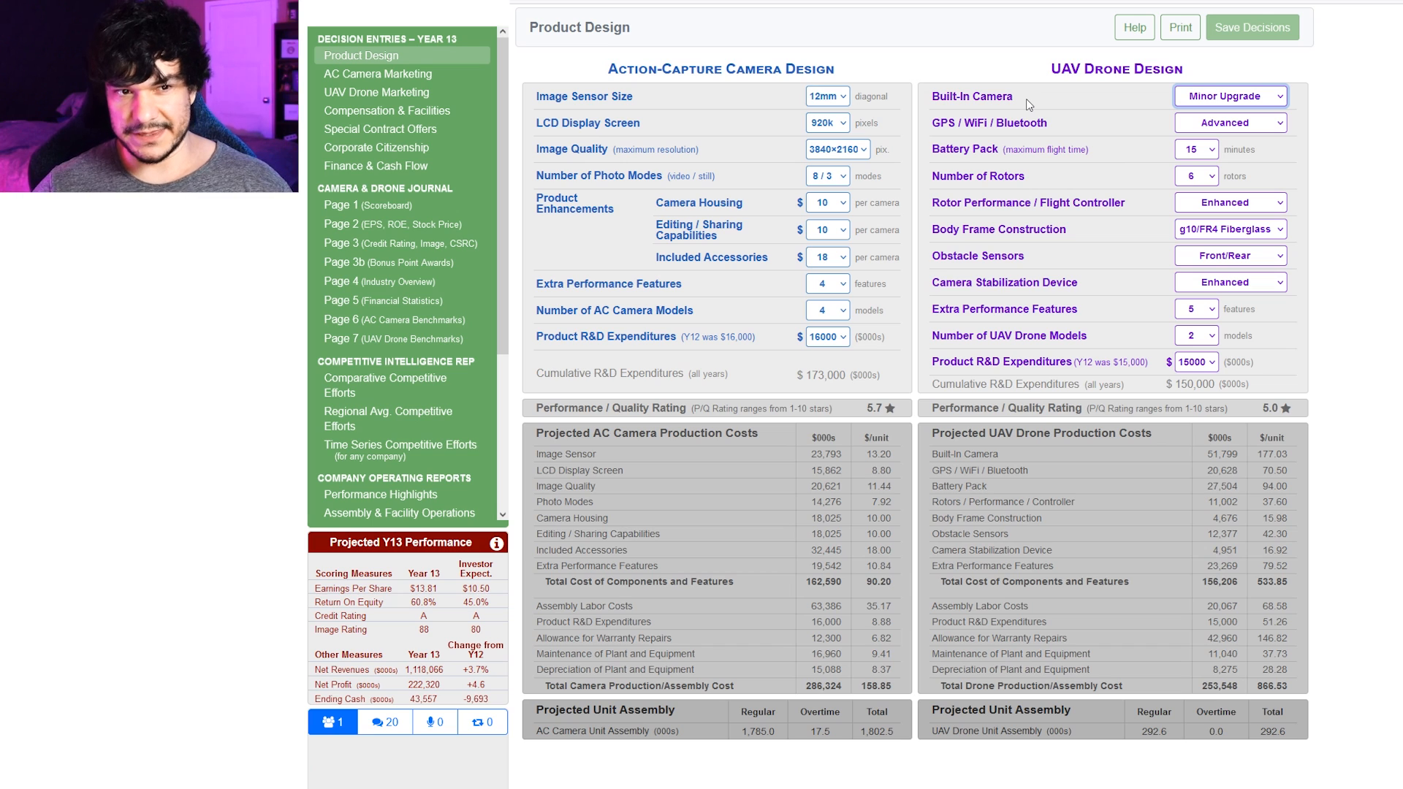
left_click(707, 164)
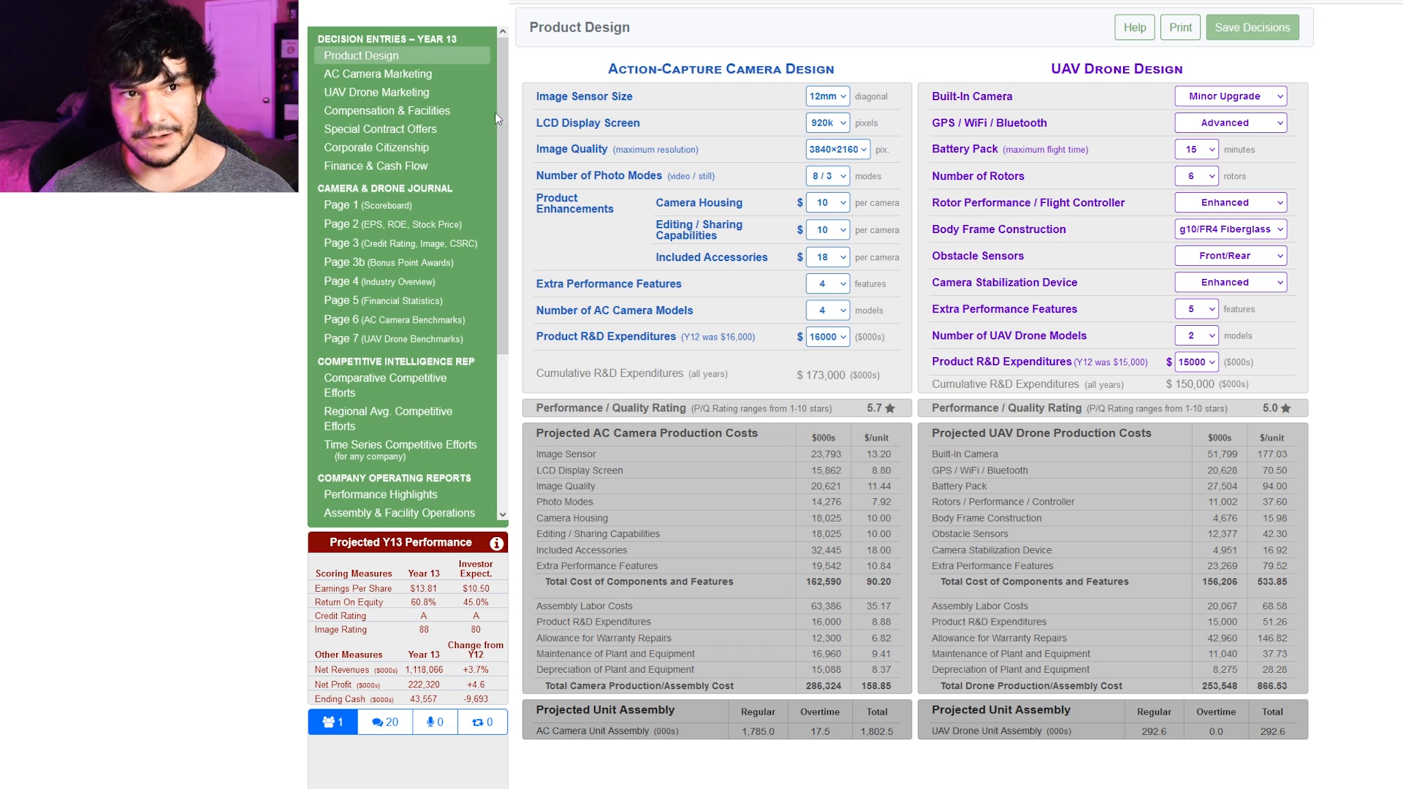
- In the AC Camera Marketing decisions, check the North America P/Q rating and set that region's warranty period to 180 days
left_click(416, 76)
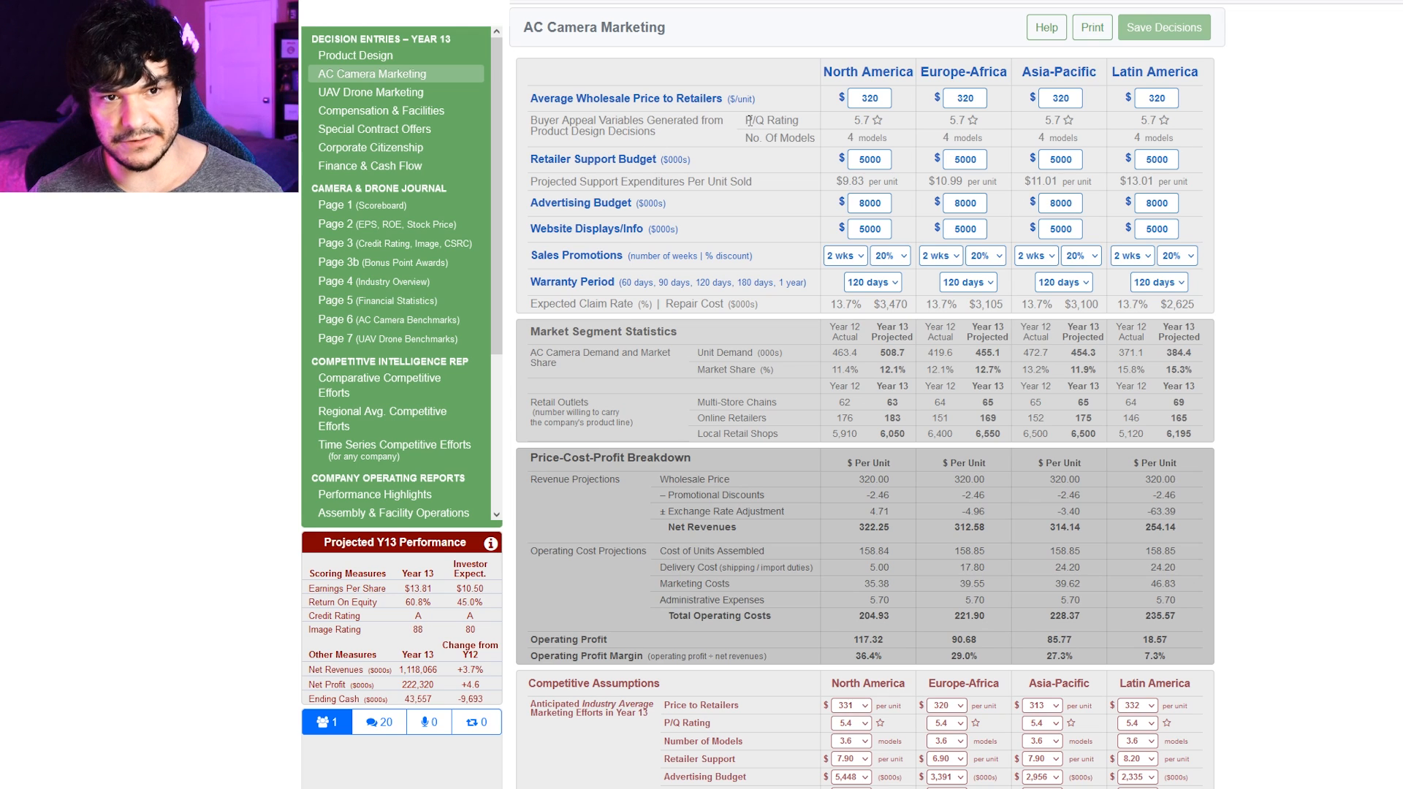
left_click_drag(746, 121, 805, 125)
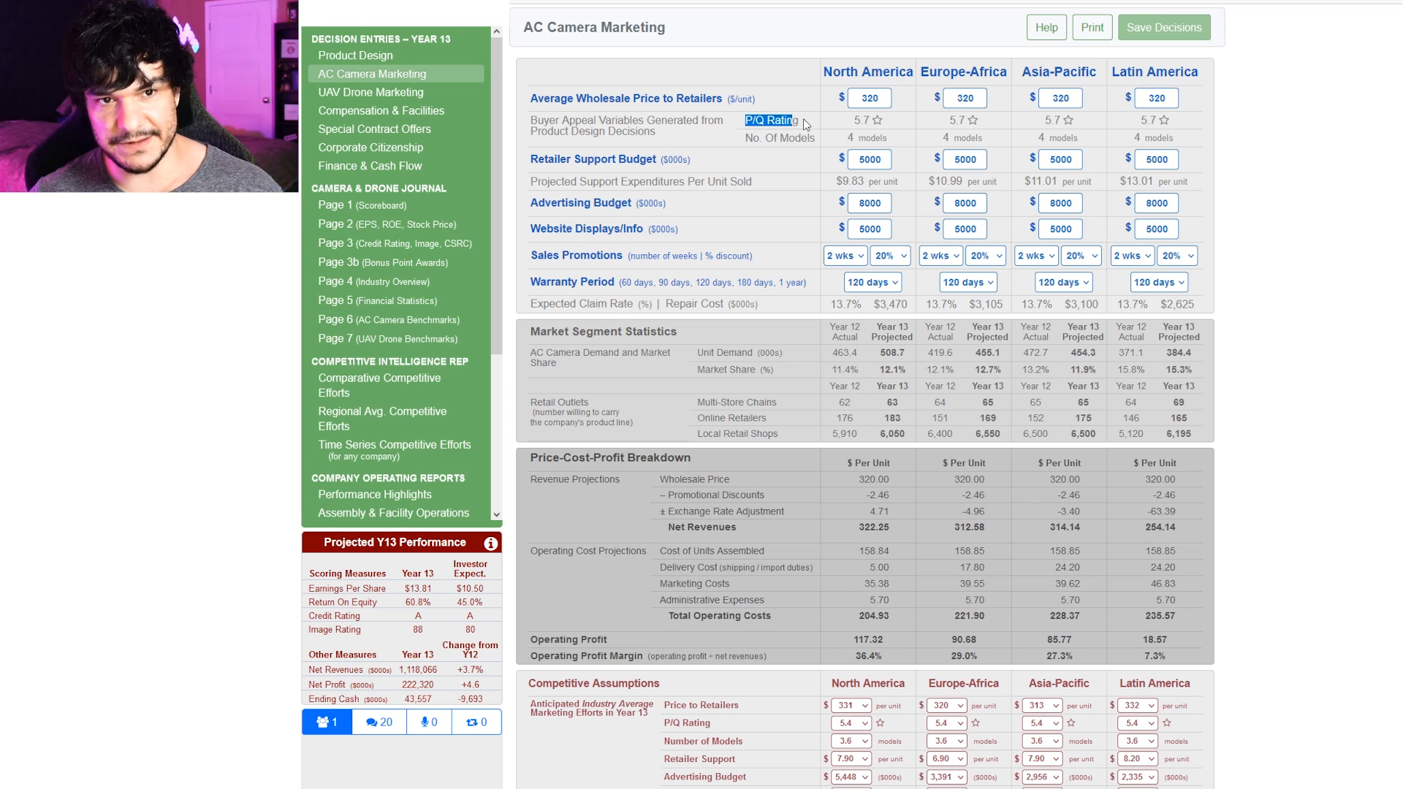
left_click(856, 117)
double_click(857, 117)
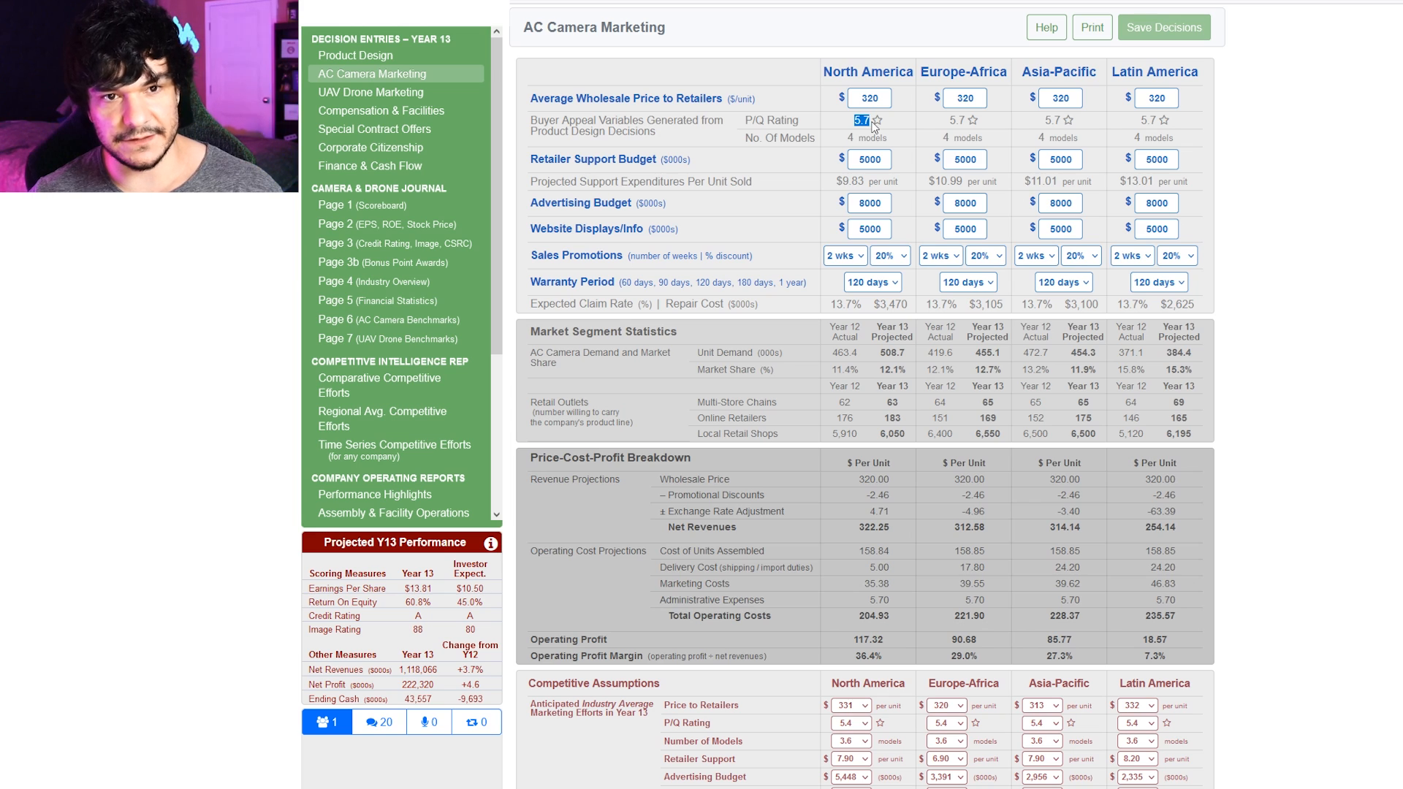
left_click(558, 155)
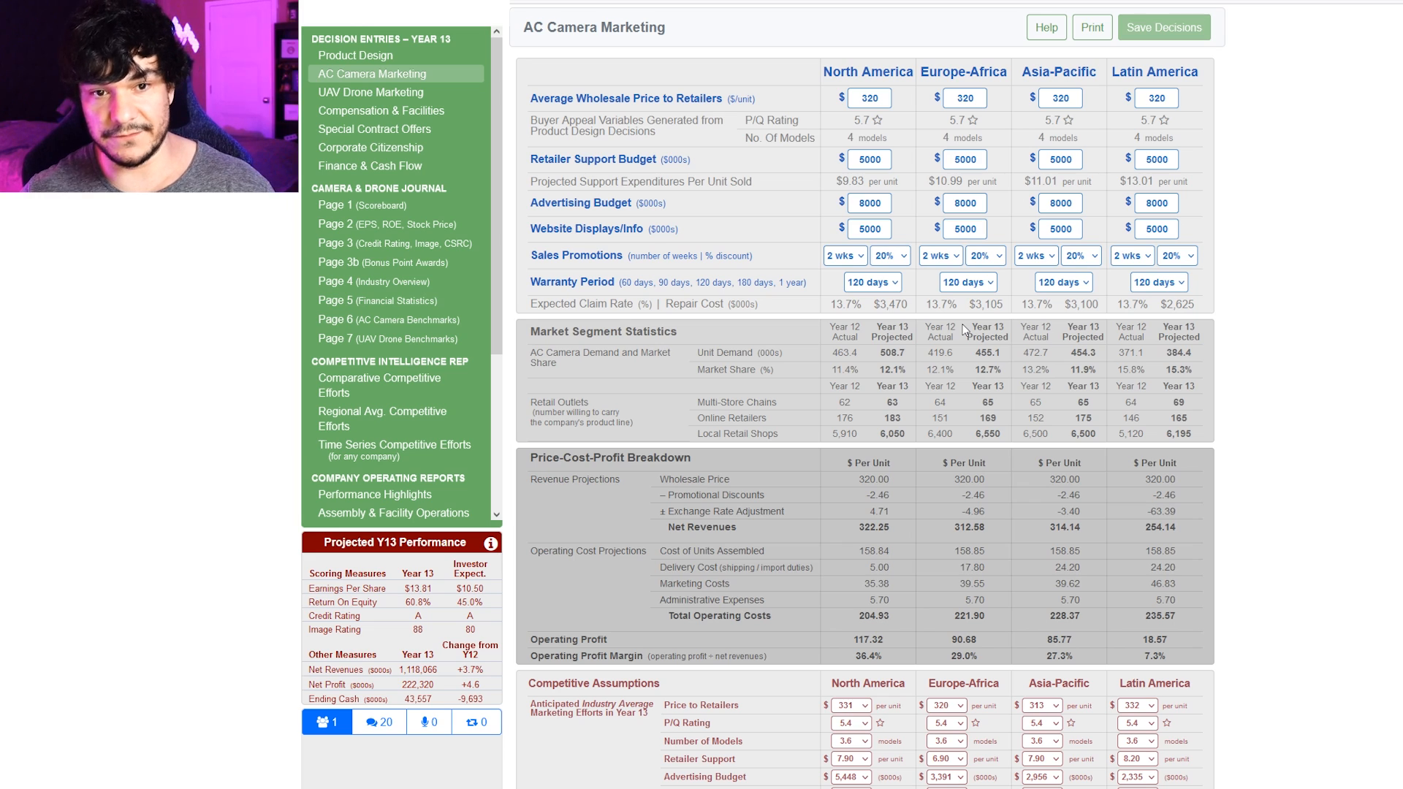
left_click(886, 282)
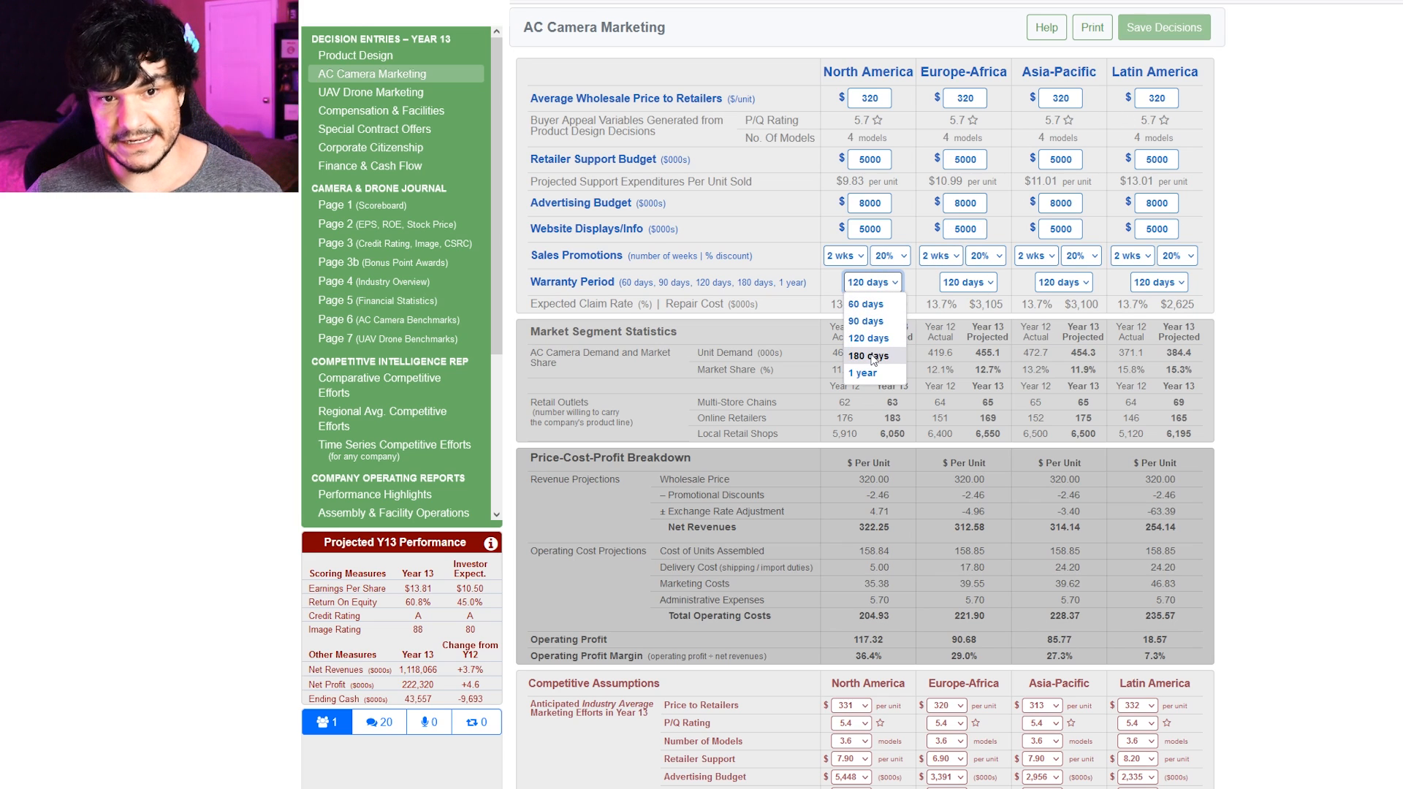
left_click(869, 356)
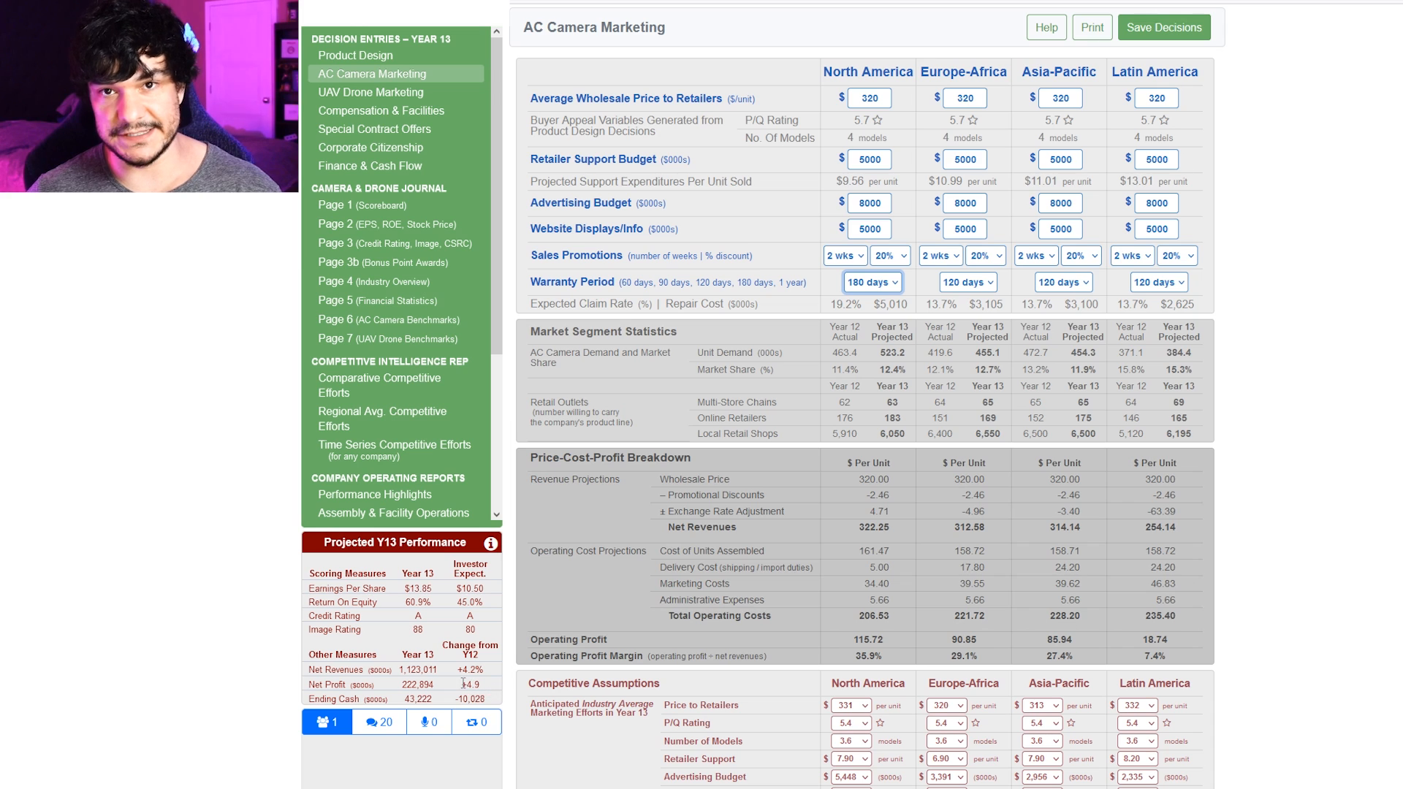
- Open the UAV Drone Marketing decisions and examine the North America discount options for third-party online retailers
left_click(414, 93)
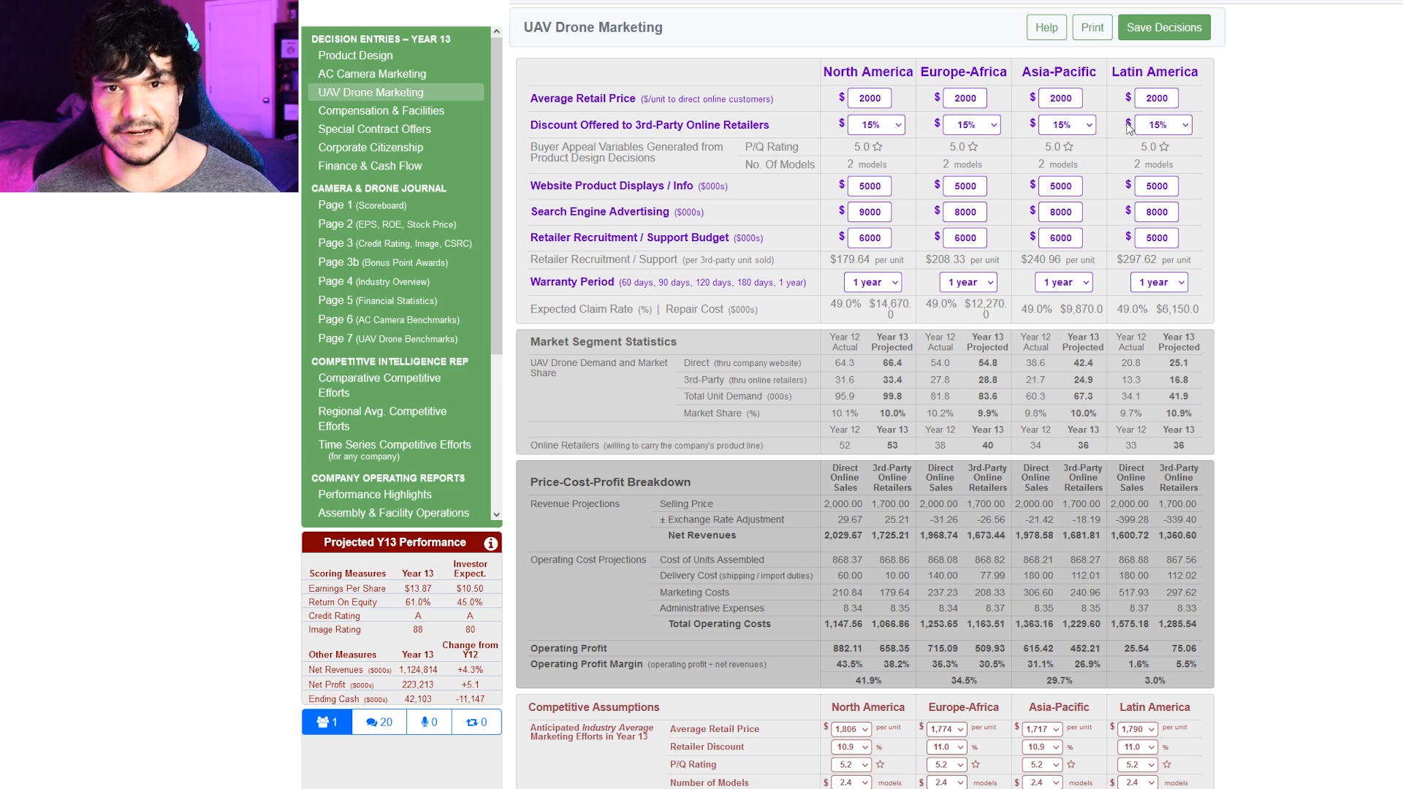
left_click(880, 127)
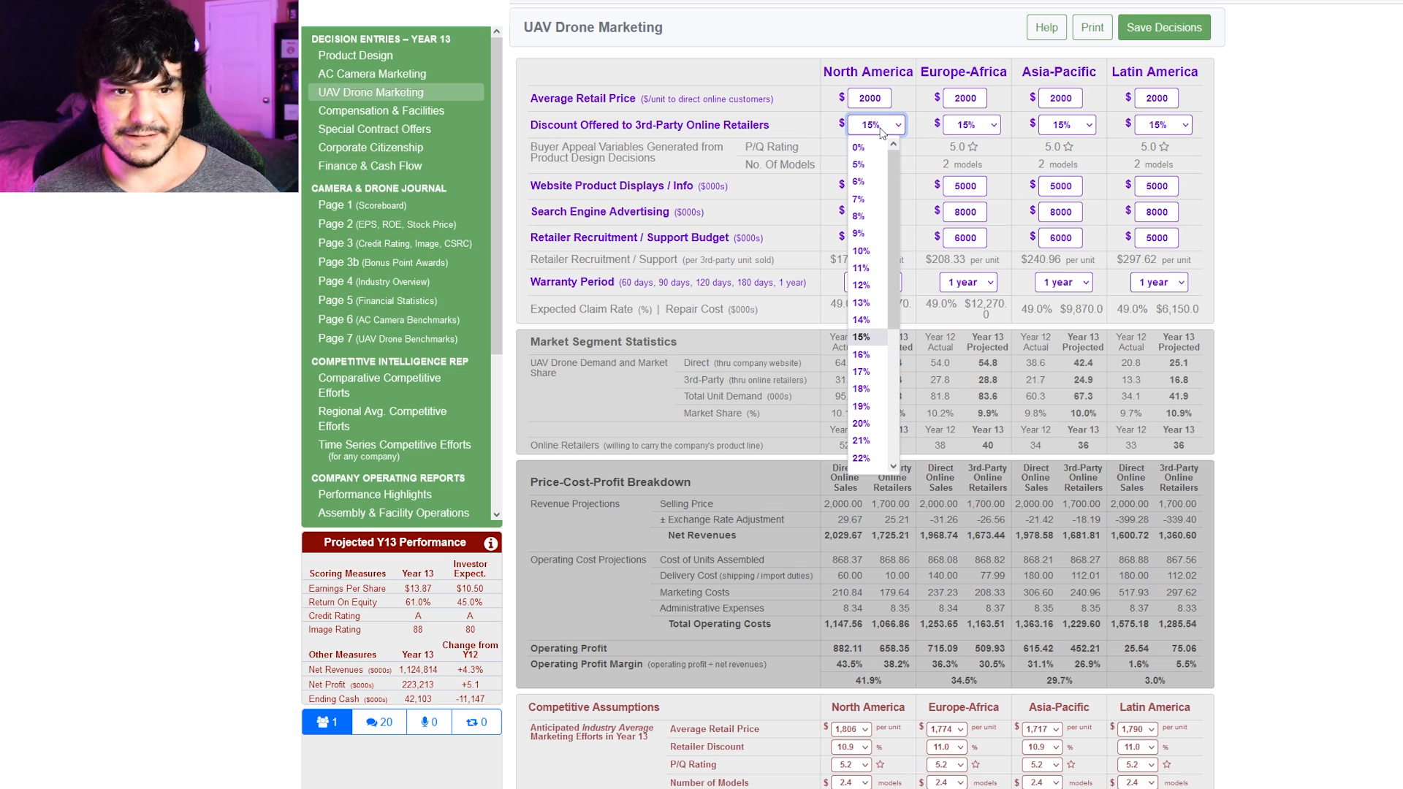
left_click(755, 187)
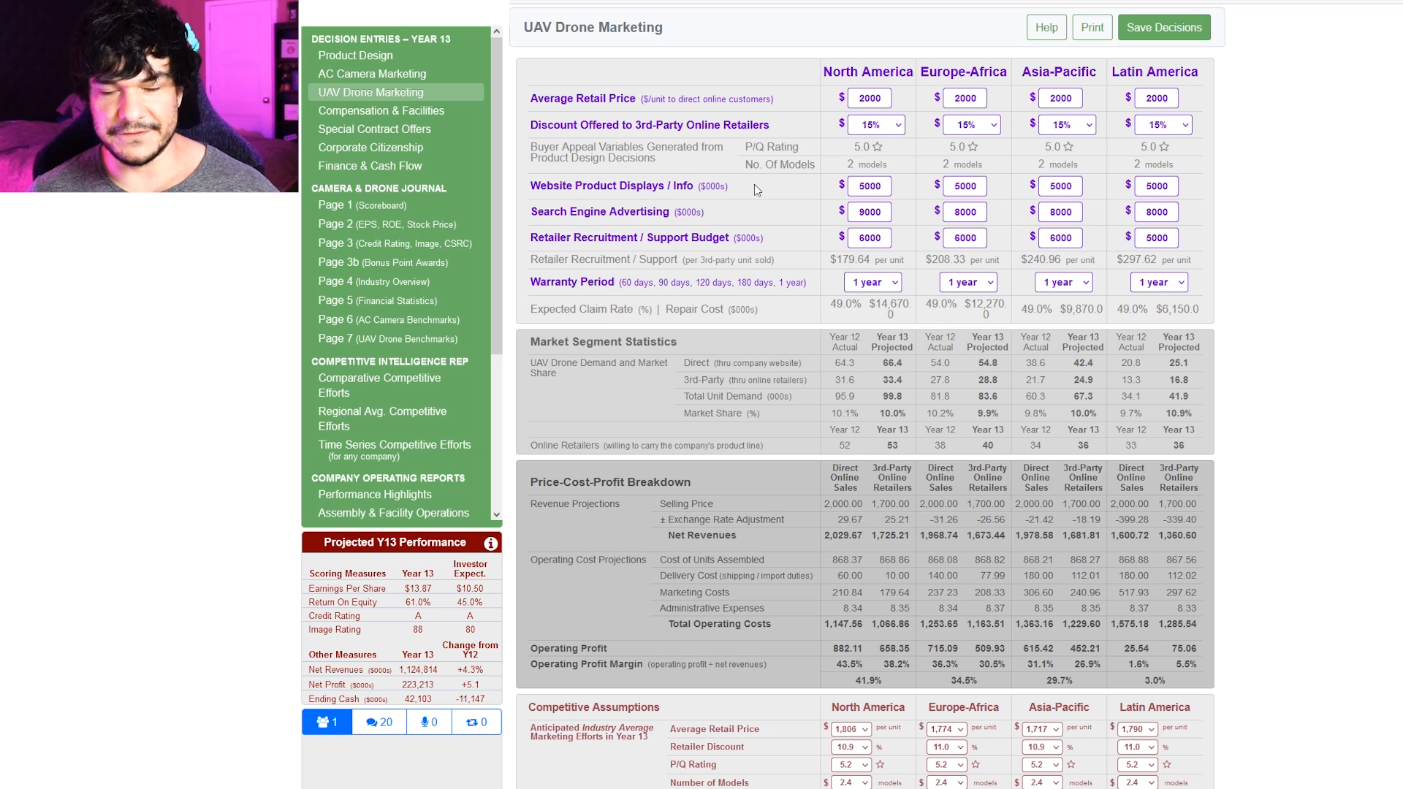
left_click(897, 126)
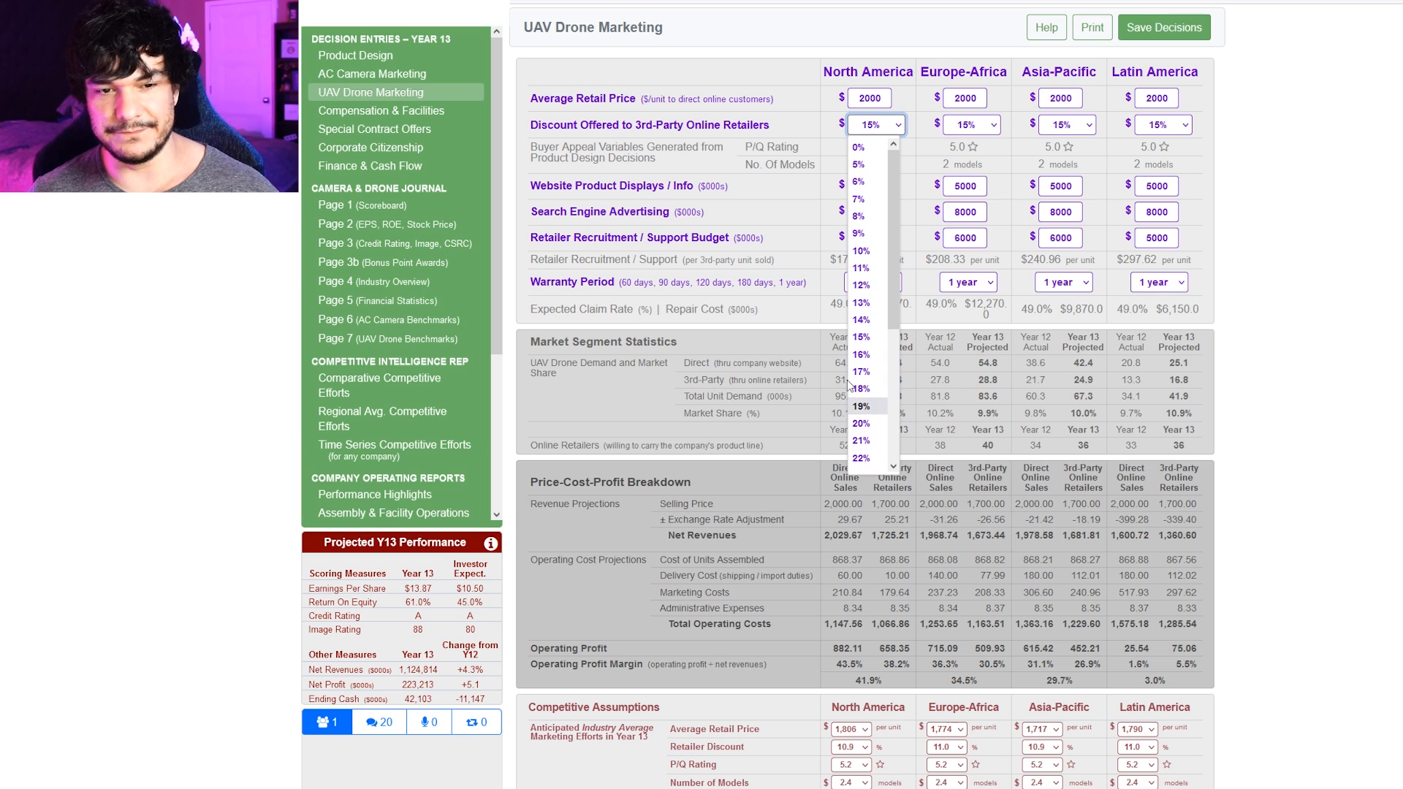
scroll(859, 357, "down", 4)
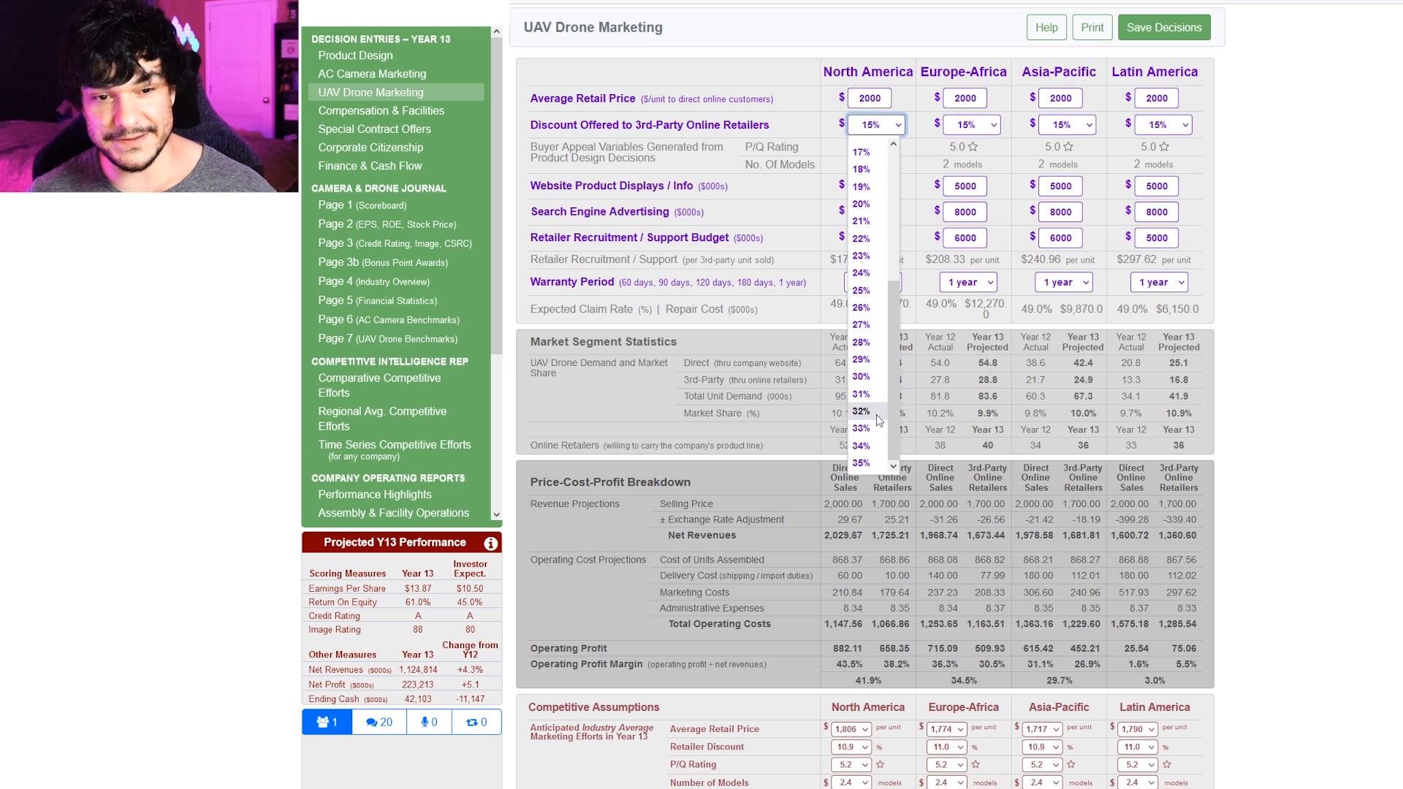
left_click(749, 186)
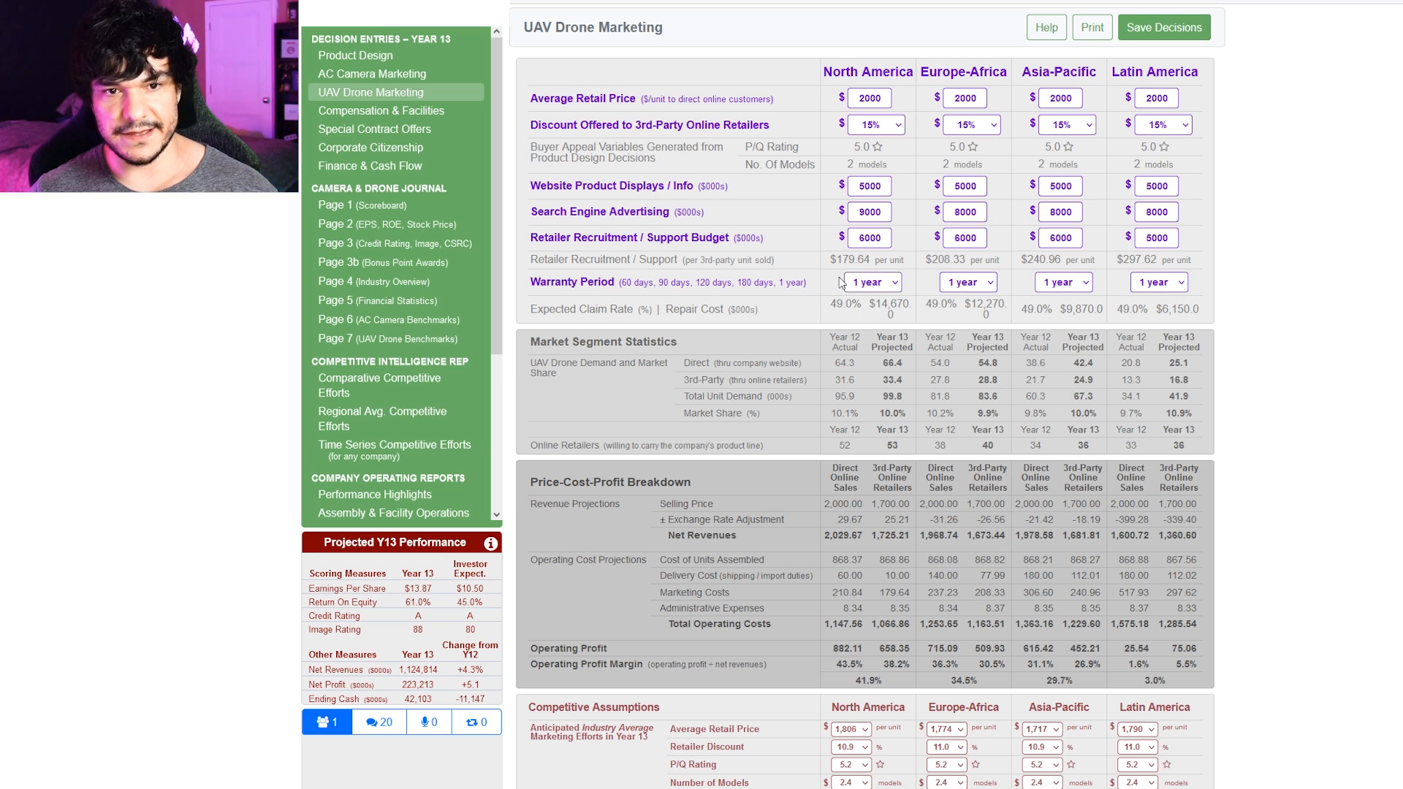
- Open the Compensation & Facilities decisions
left_click(375, 119)
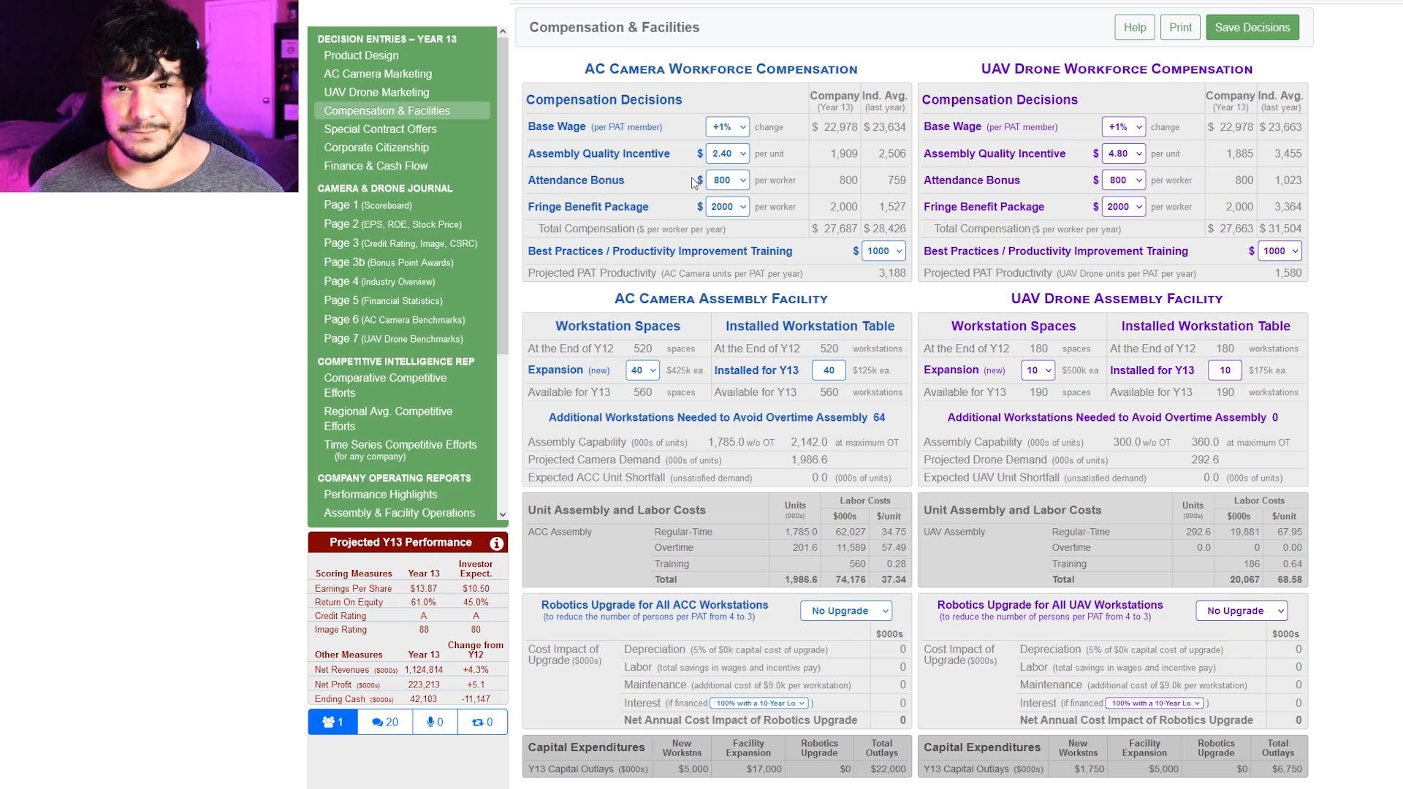
- Test the AC camera workforce attendance bonus at 50 and 850 per worker, and return it to 800
left_click(720, 184)
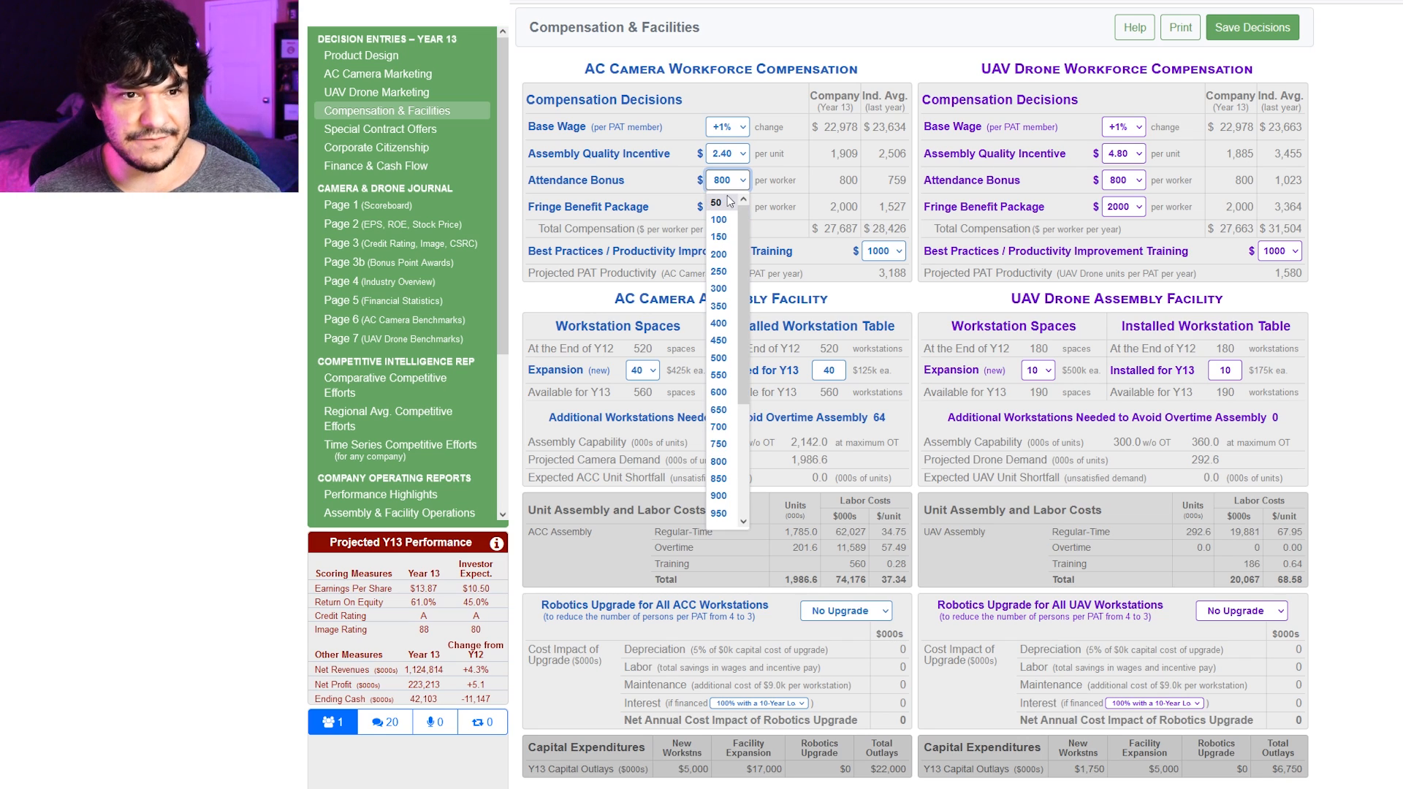
left_click(720, 203)
left_click(716, 191)
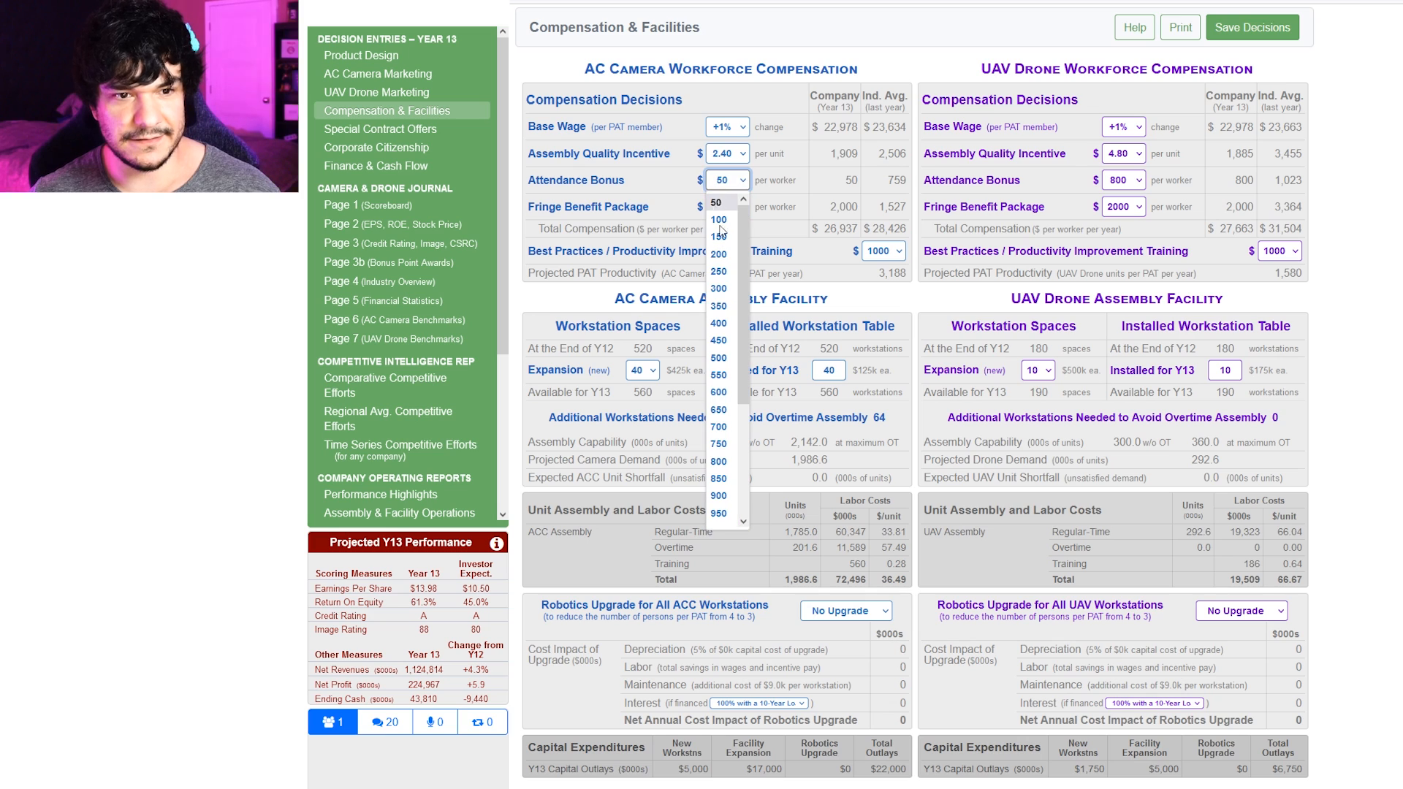
key("Escape")
left_click(720, 477)
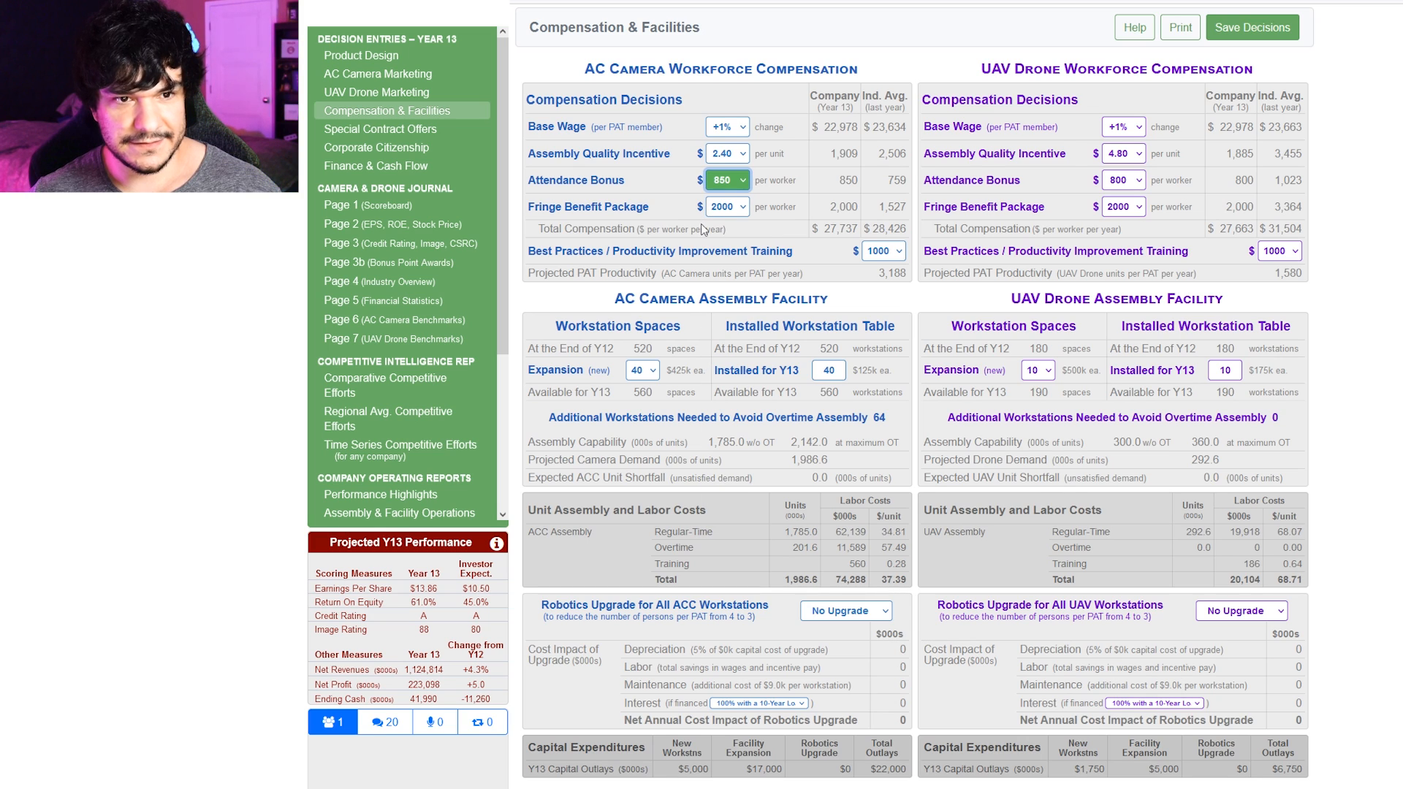
left_click(713, 191)
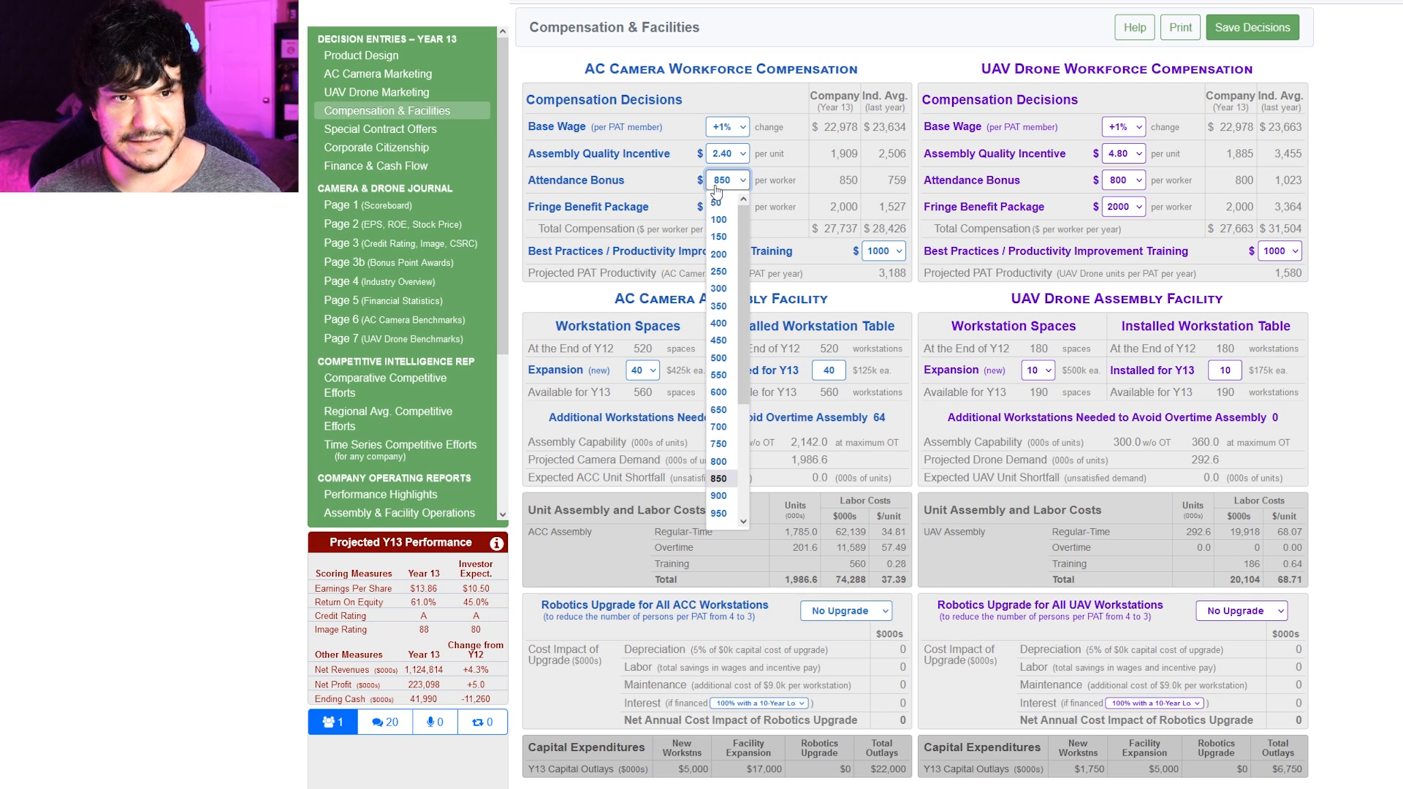
left_click(720, 460)
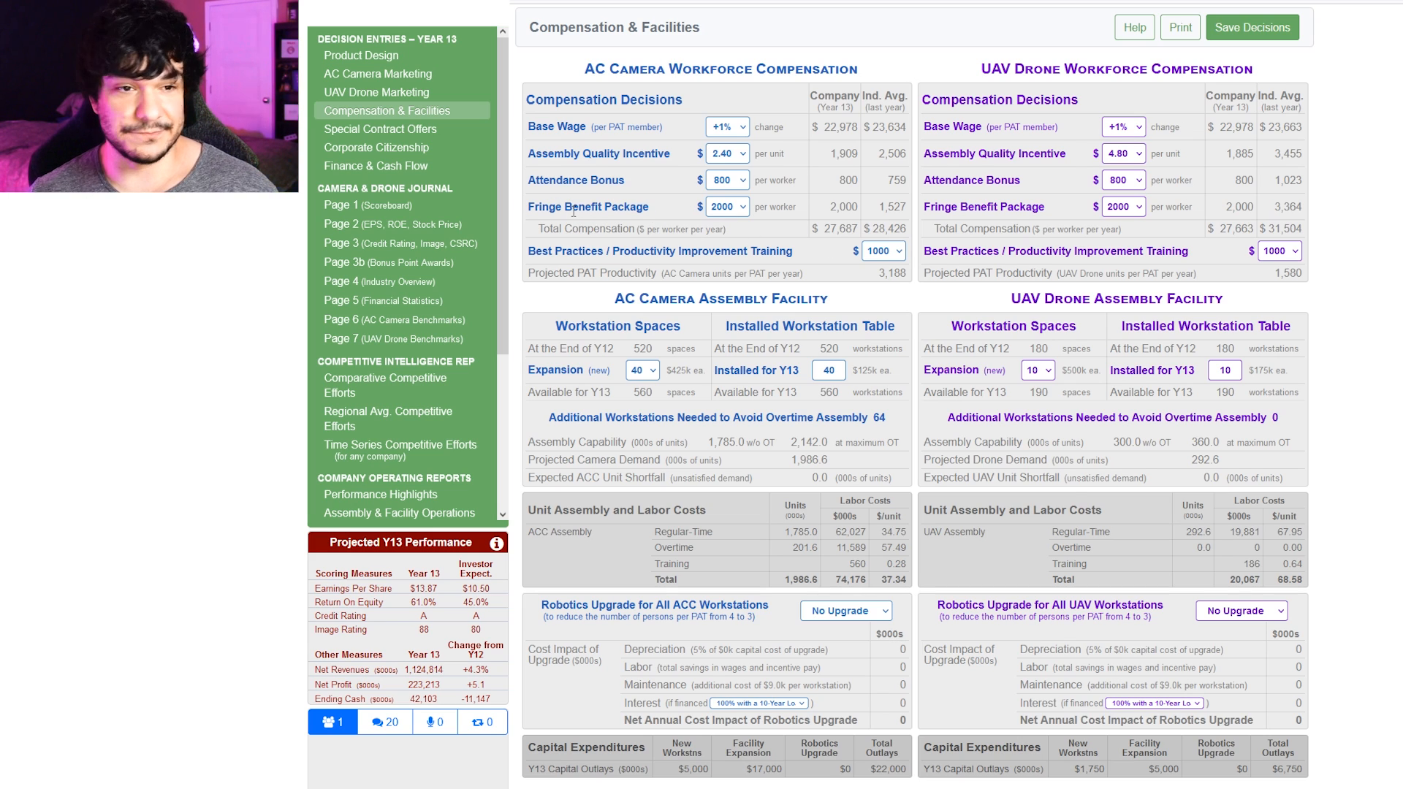
- Examine the AC camera fringe benefit package options and compare total compensation per worker with the industry average
left_click(727, 207)
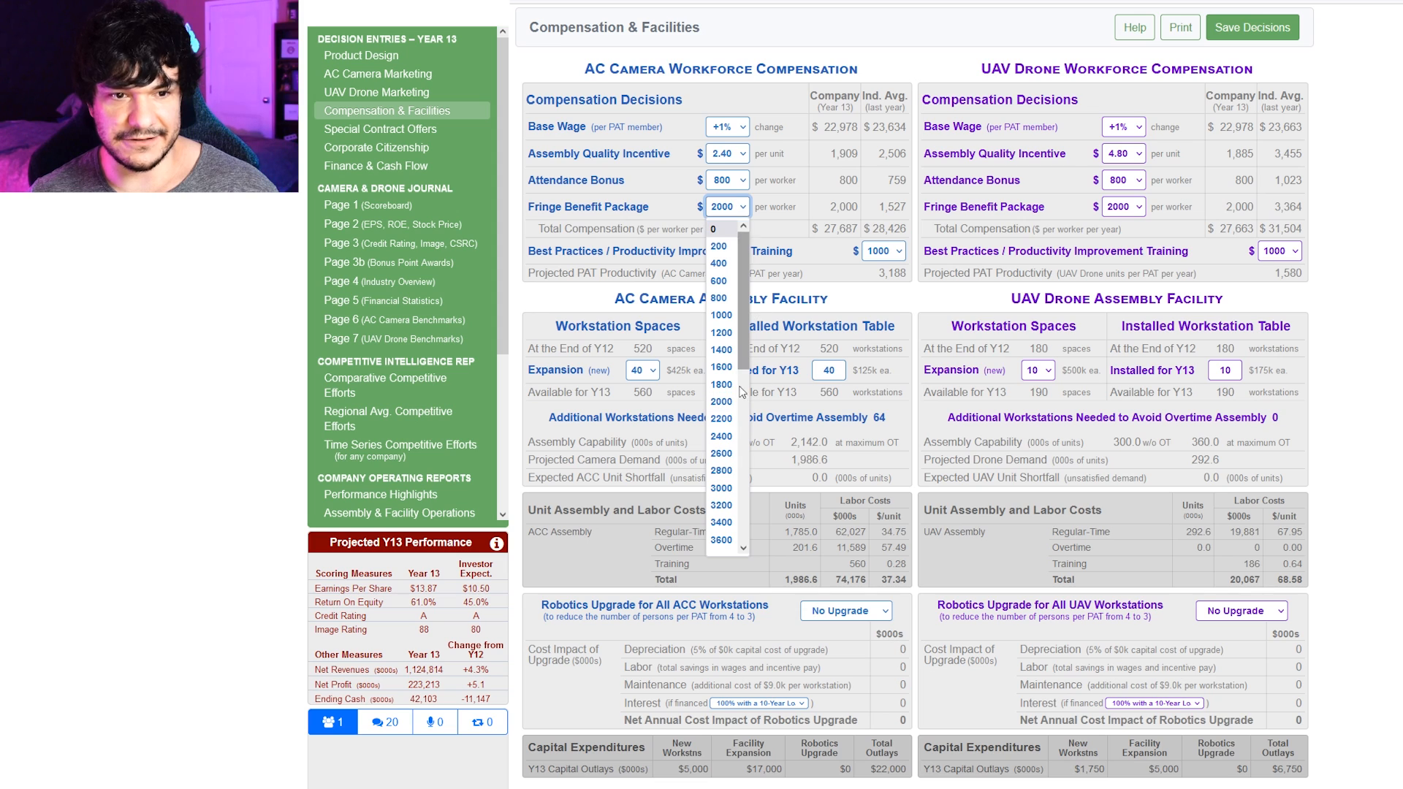
left_click(776, 197)
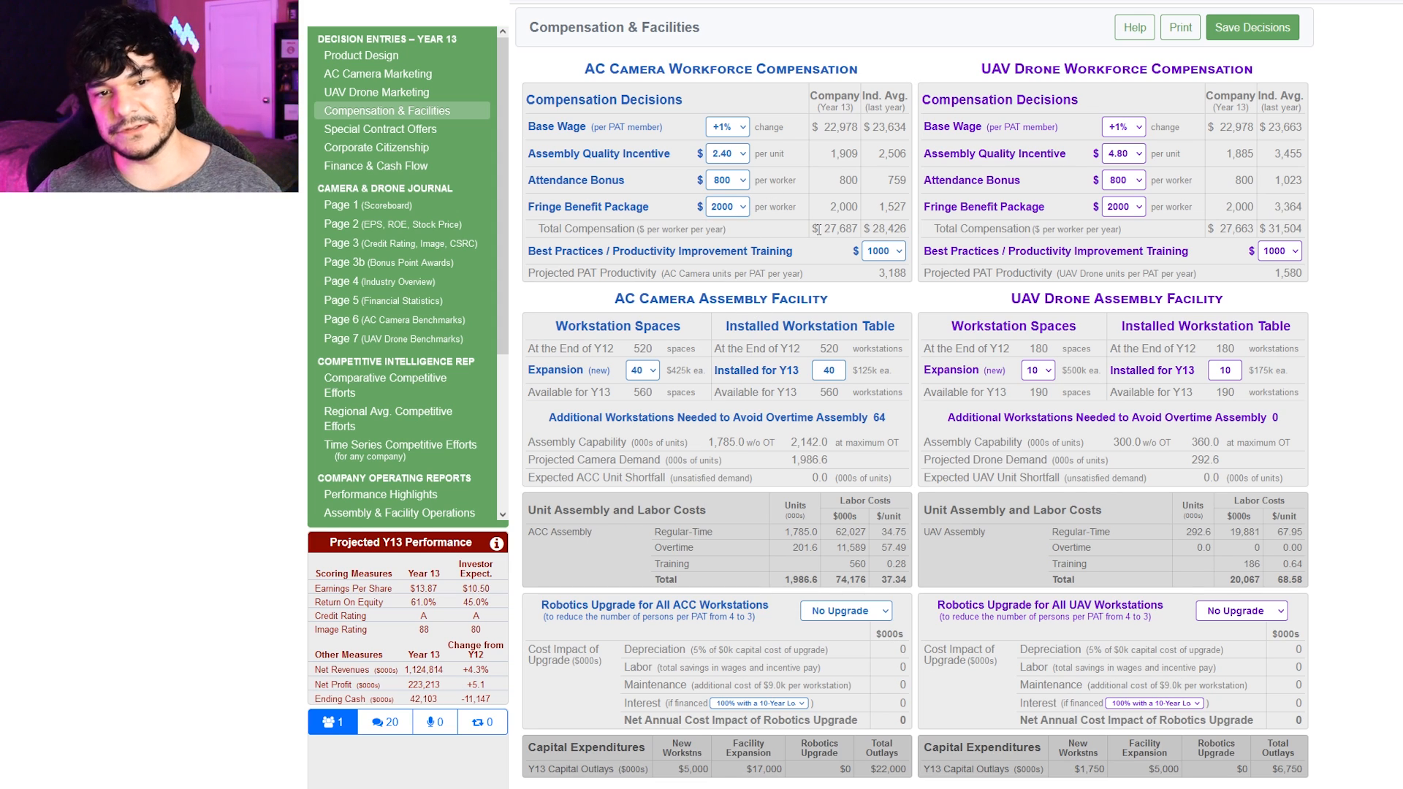
left_click_drag(818, 230, 910, 229)
left_click(910, 226)
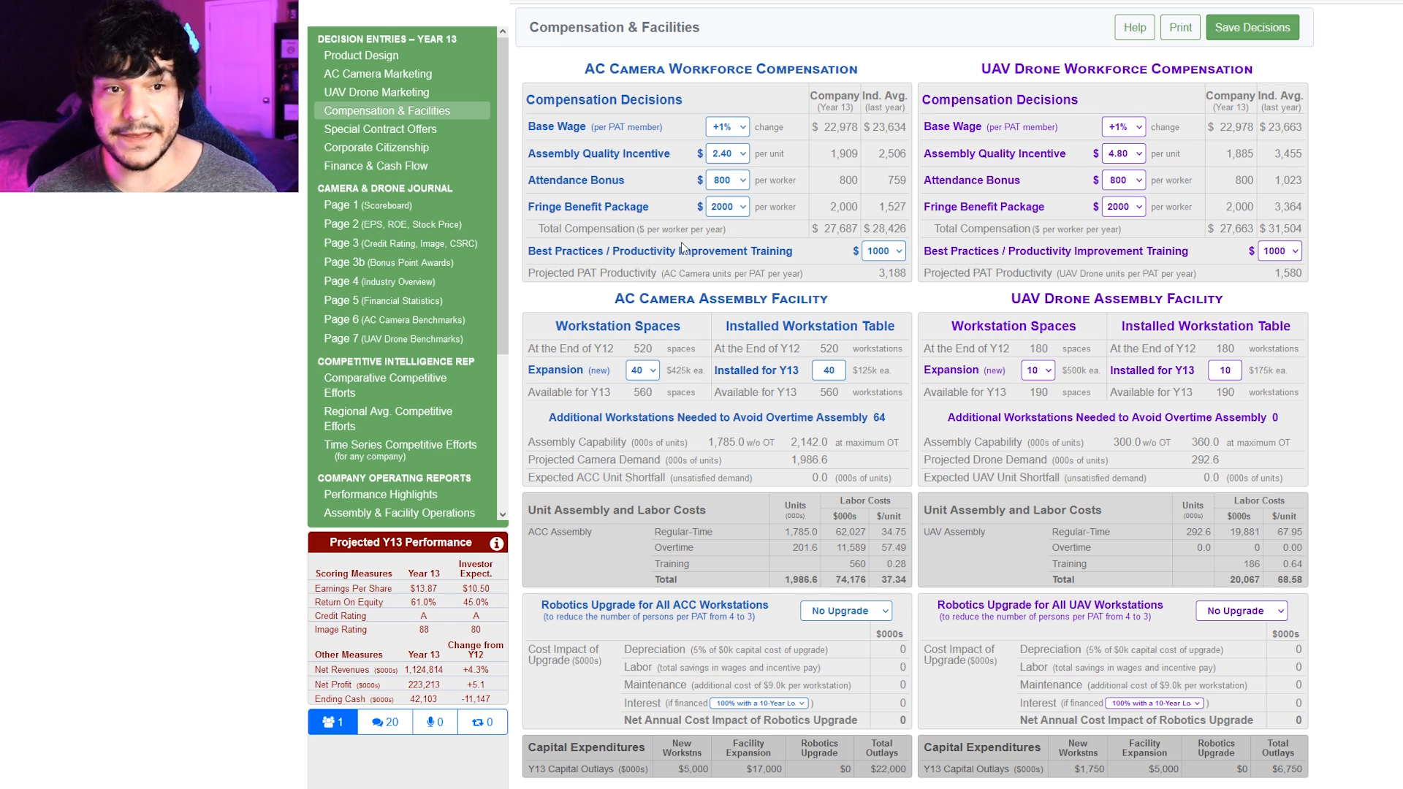
- Examine the AC camera productivity improvement training options and the additional workstations needed to avoid overtime assembly
left_click(889, 252)
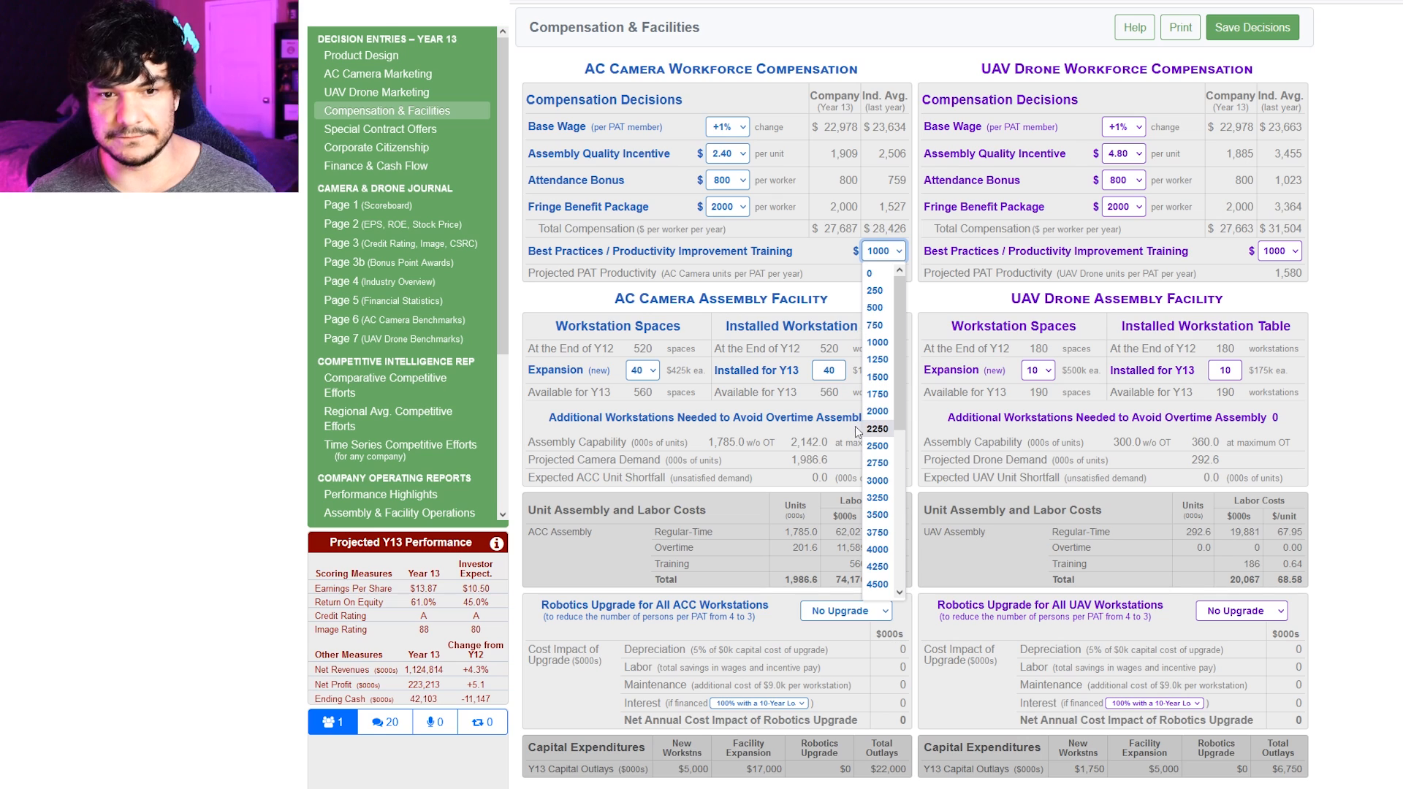
left_click(798, 256)
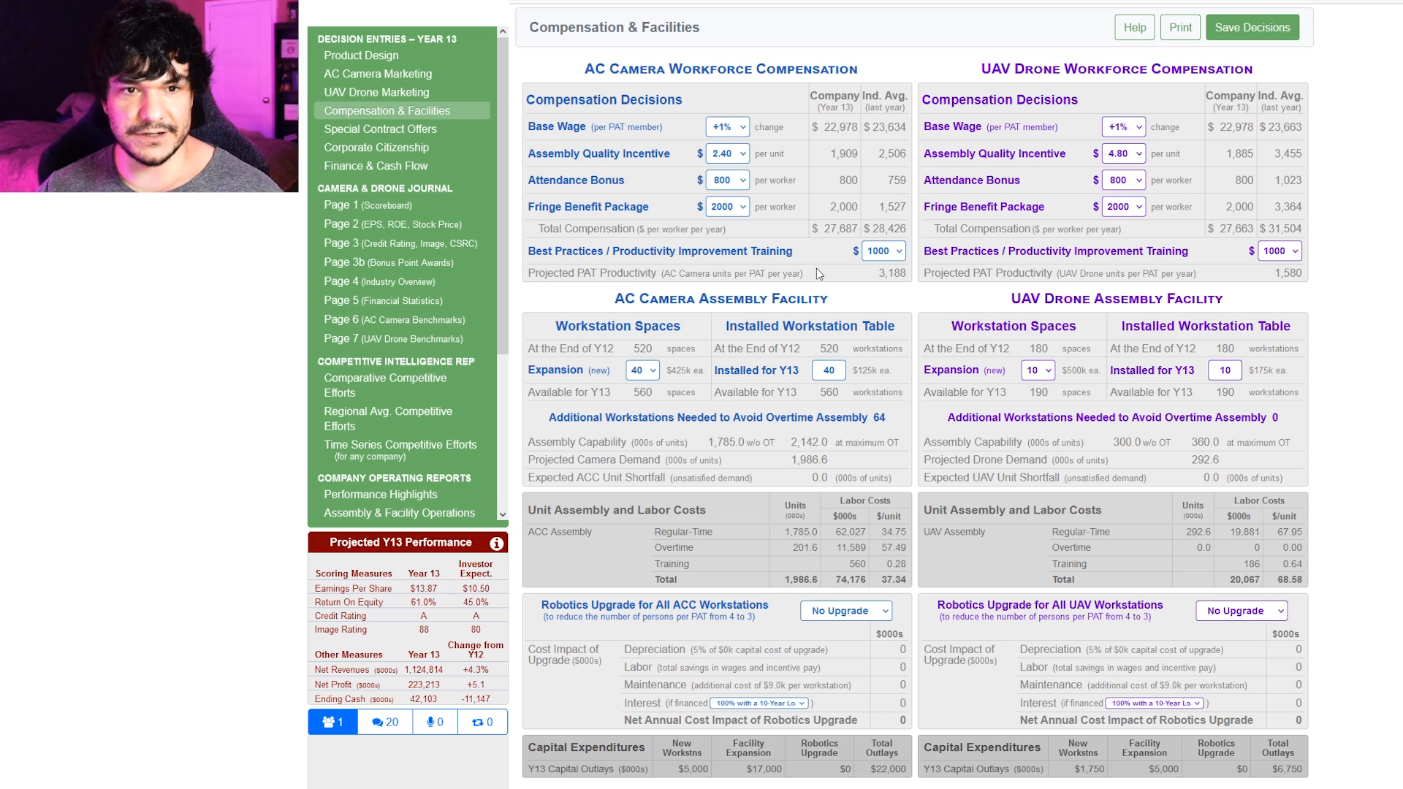
left_click(883, 250)
scroll(876, 449, "down", 5)
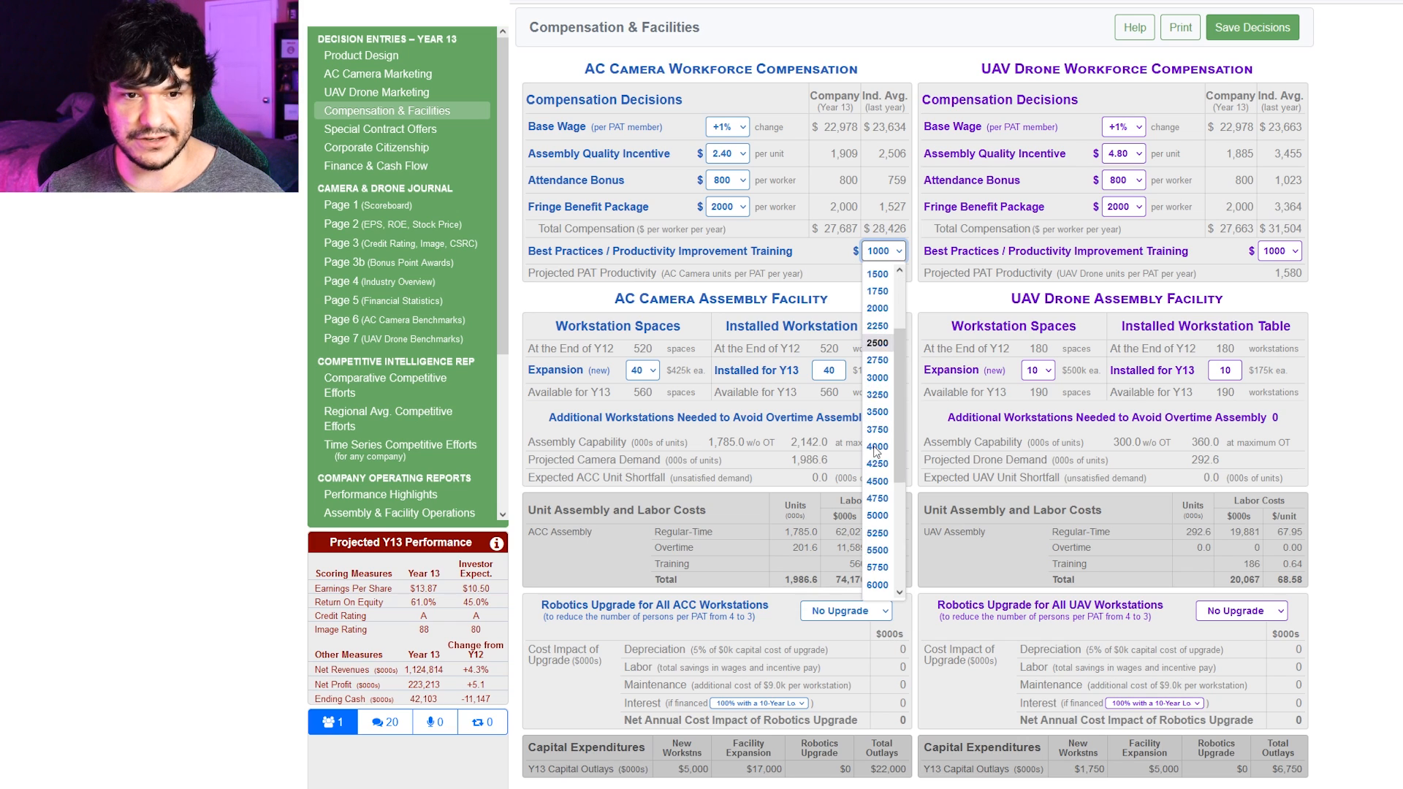
left_click(817, 246)
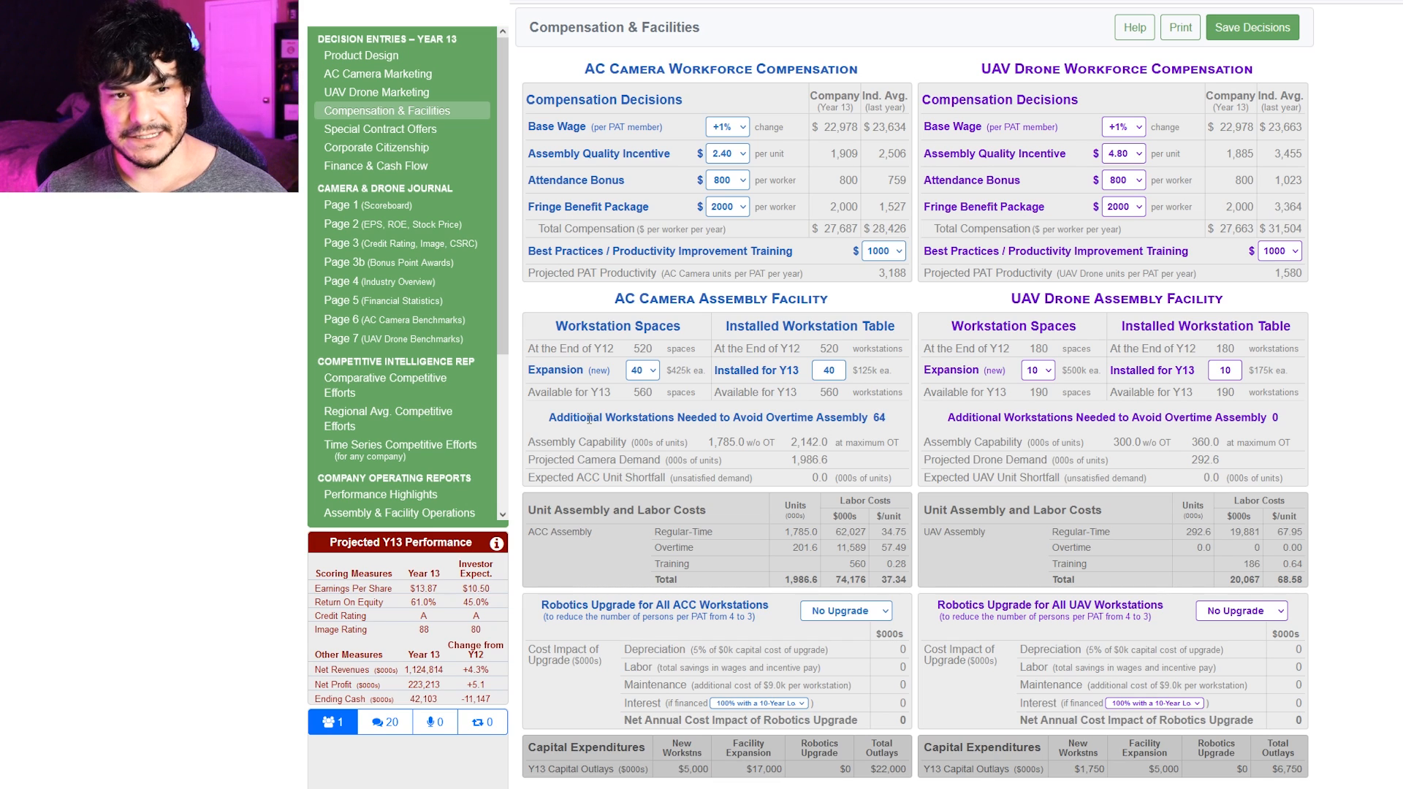
left_click_drag(552, 418, 886, 417)
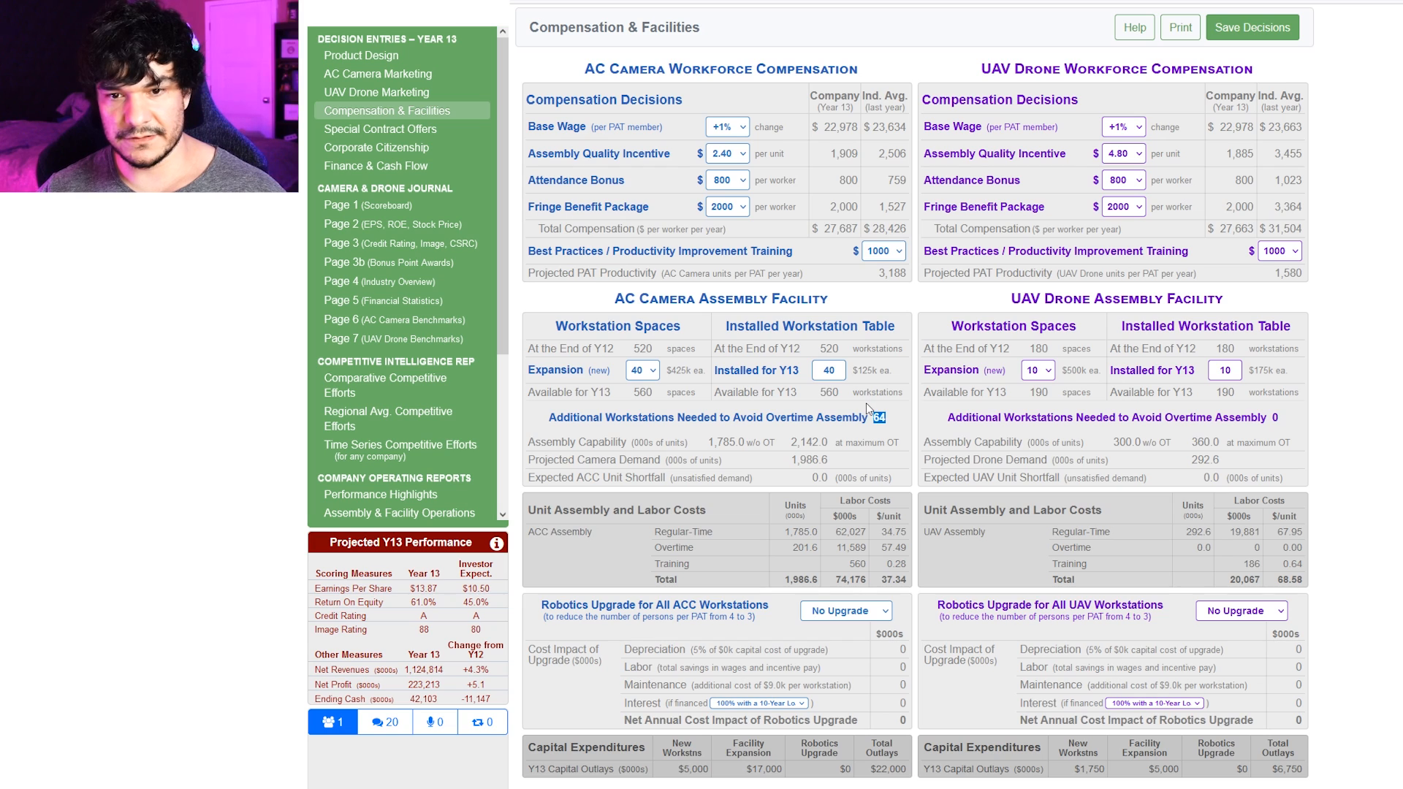
- Test installing 0 new AC camera workstations for Year 13
left_click(824, 370)
double_click(824, 371)
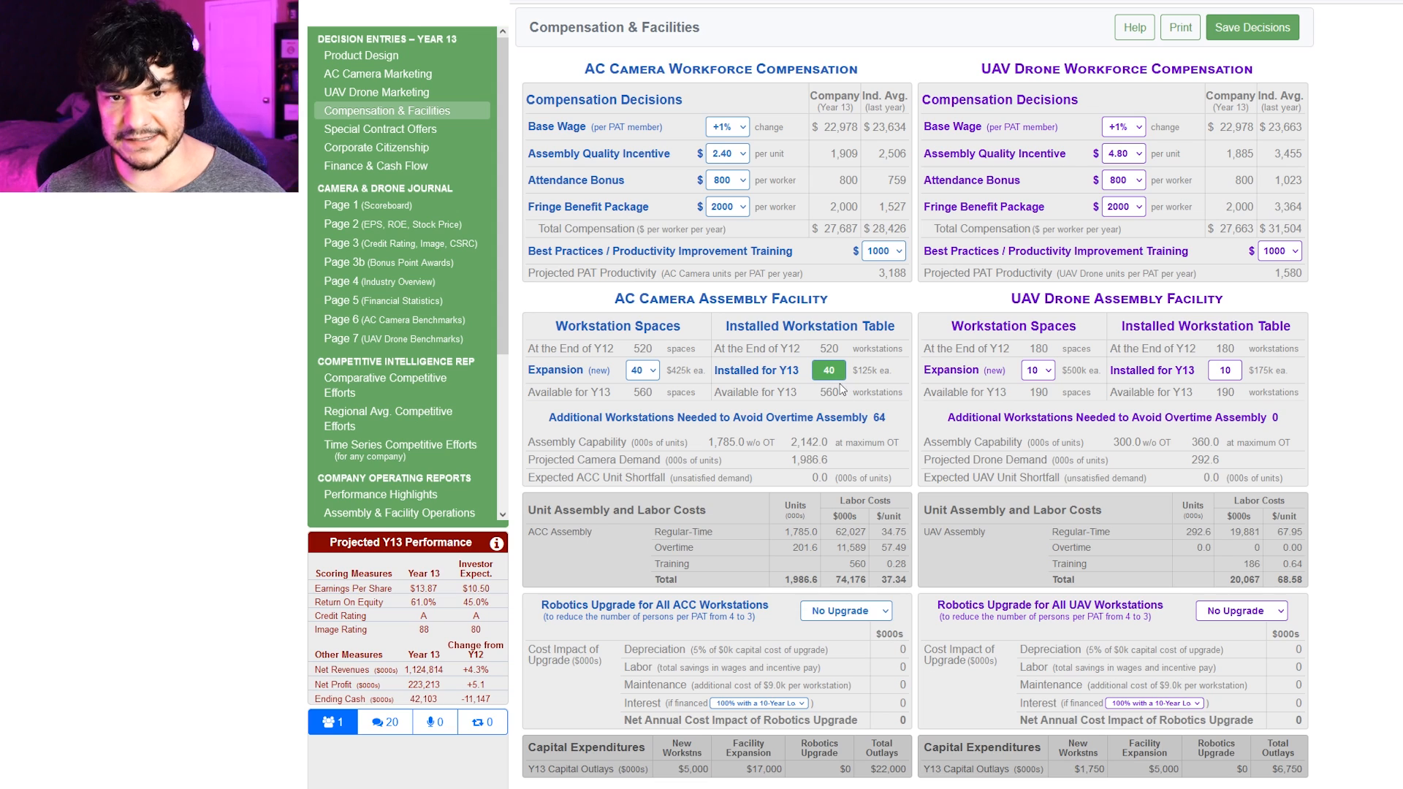
type("0")
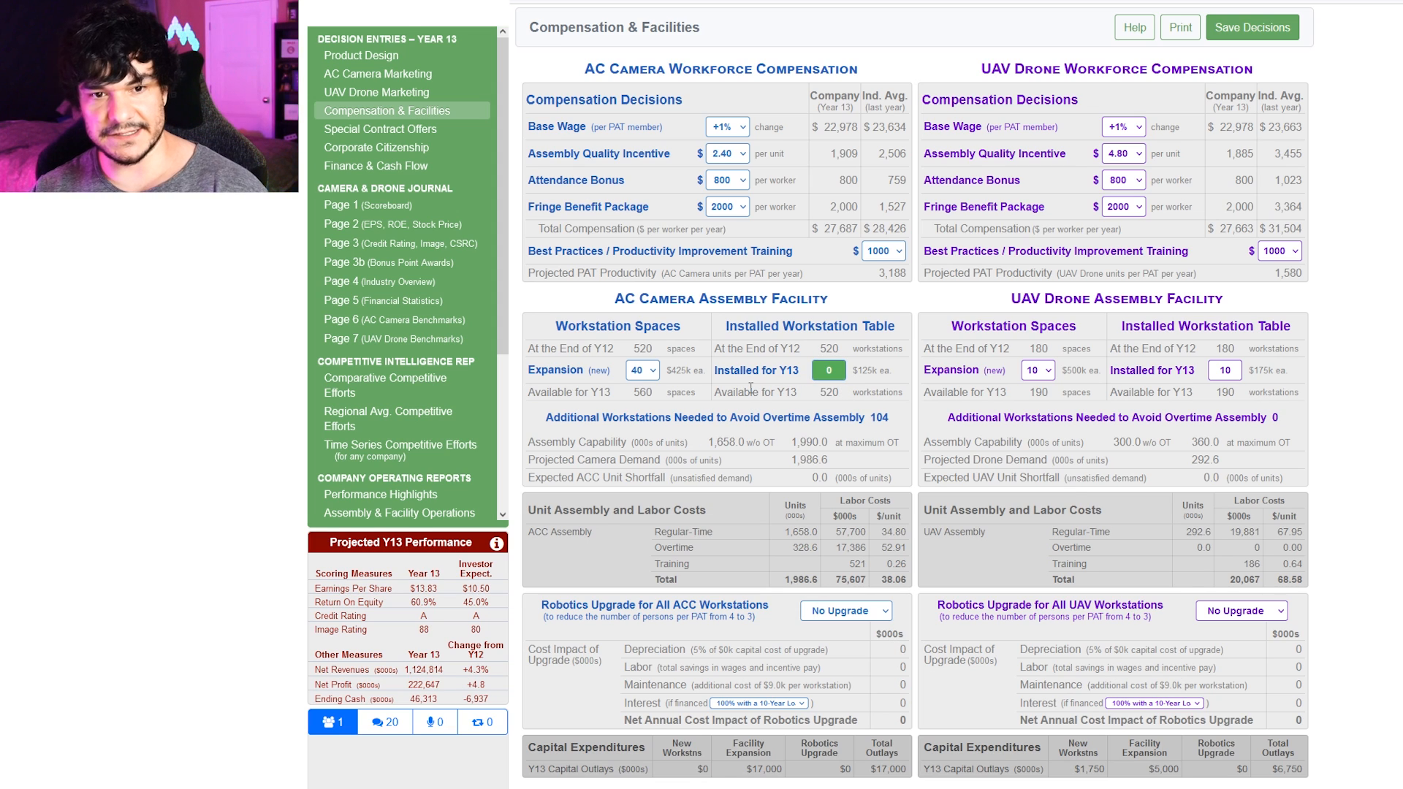
- Set the AC camera facility expansion to 100 workstation spaces and install 100 workstations for Year 13
left_click(643, 371)
left_click(638, 513)
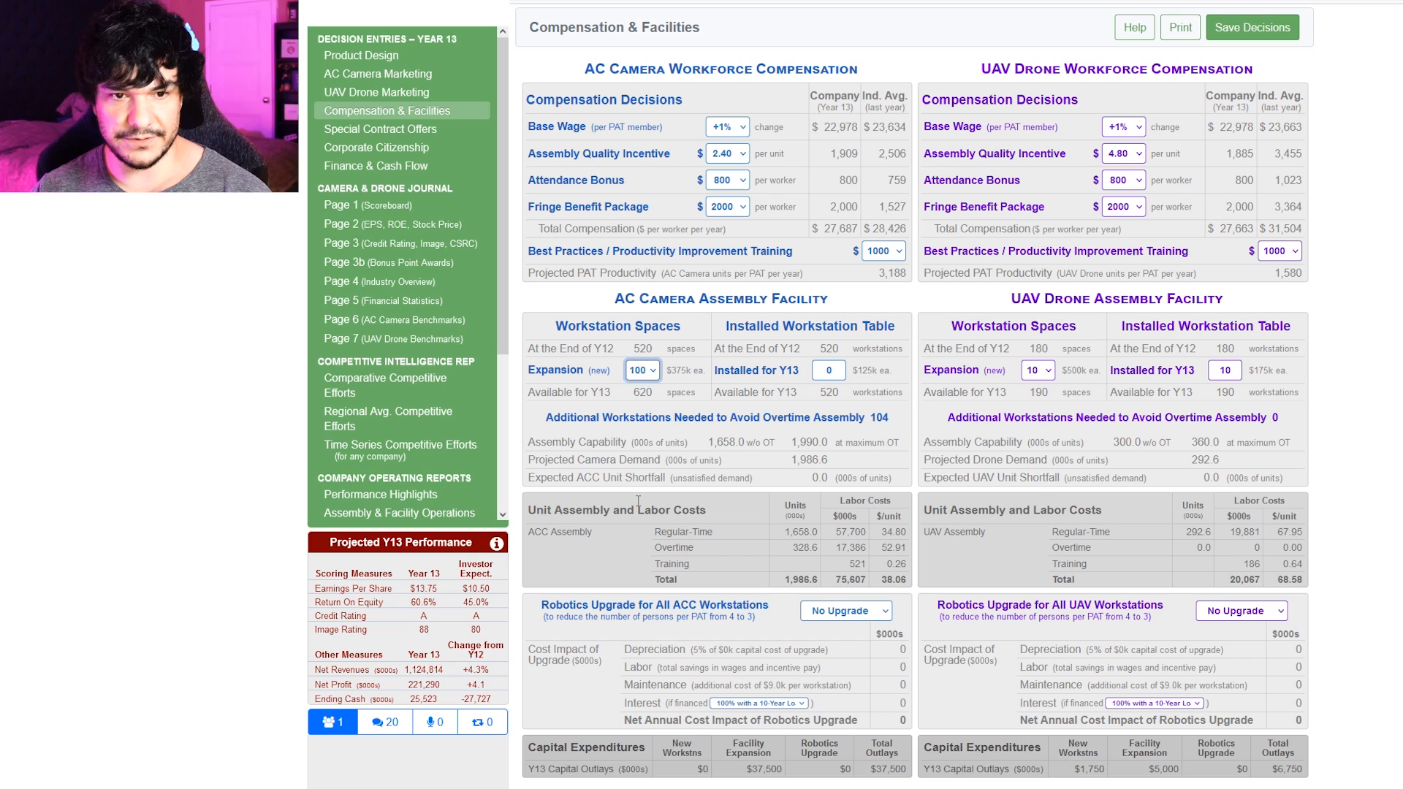
left_click(827, 370)
type("100")
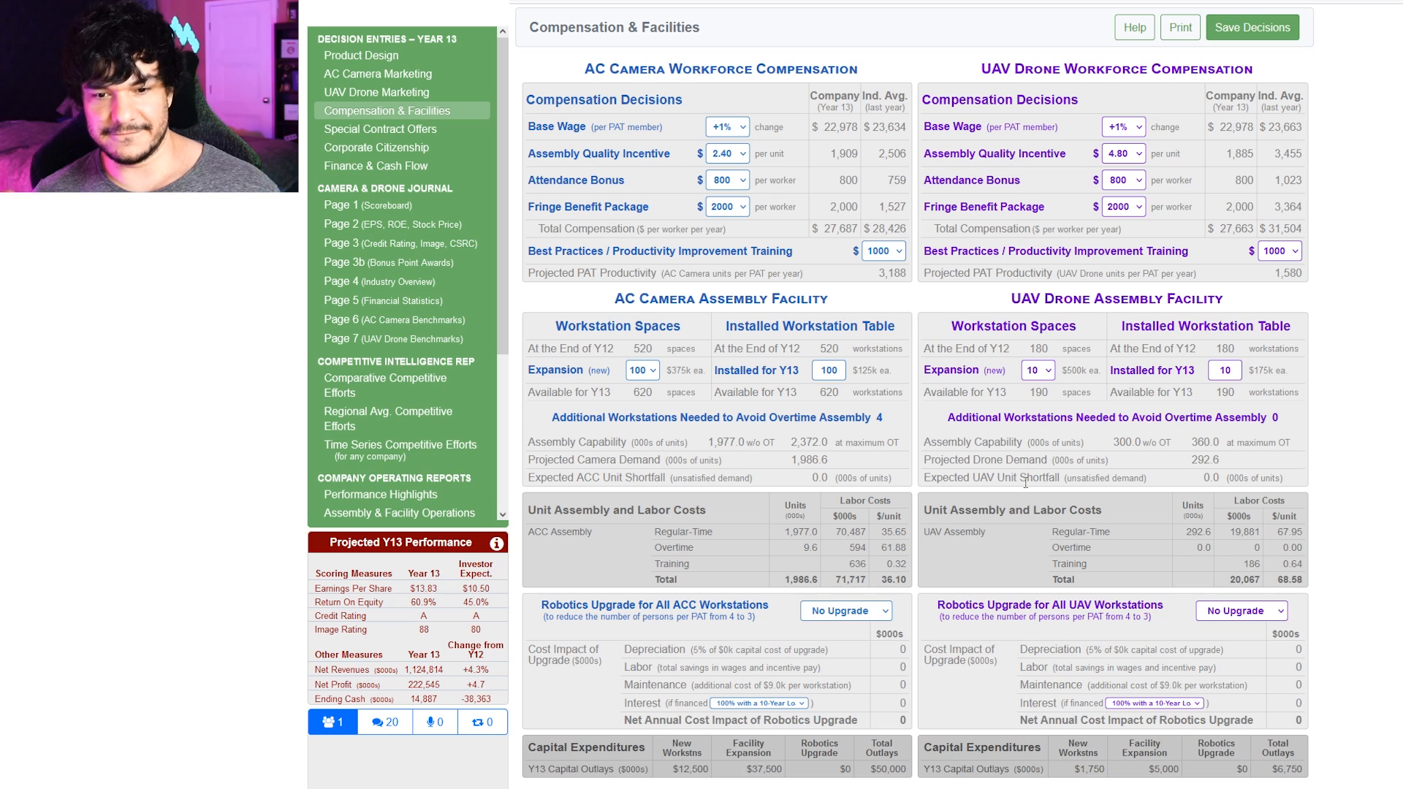
- Test initiating the robotics upgrade for all ACC and UAV workstations, and compare the net annual cost impact of each
left_click(827, 618)
left_click(832, 644)
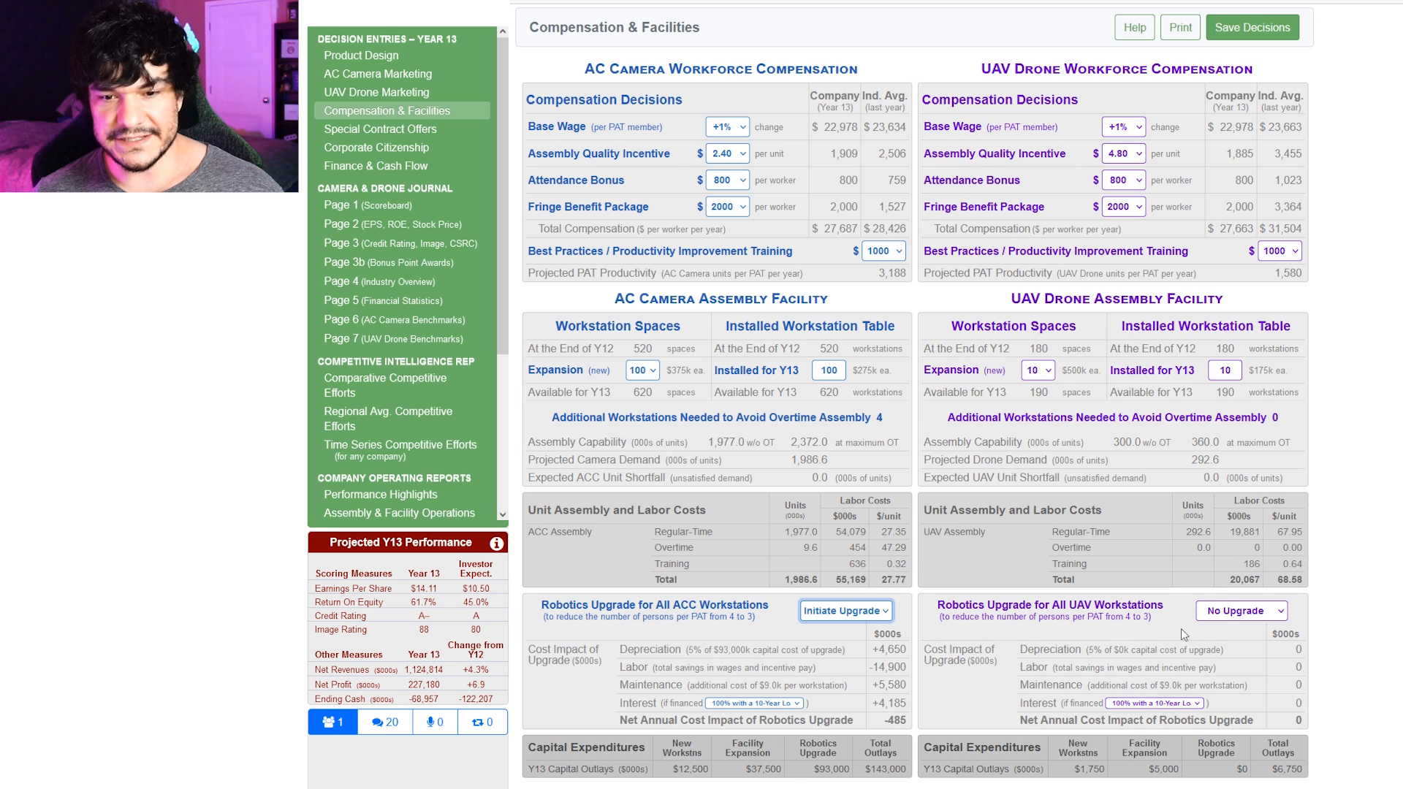
left_click(1240, 610)
left_click(1242, 644)
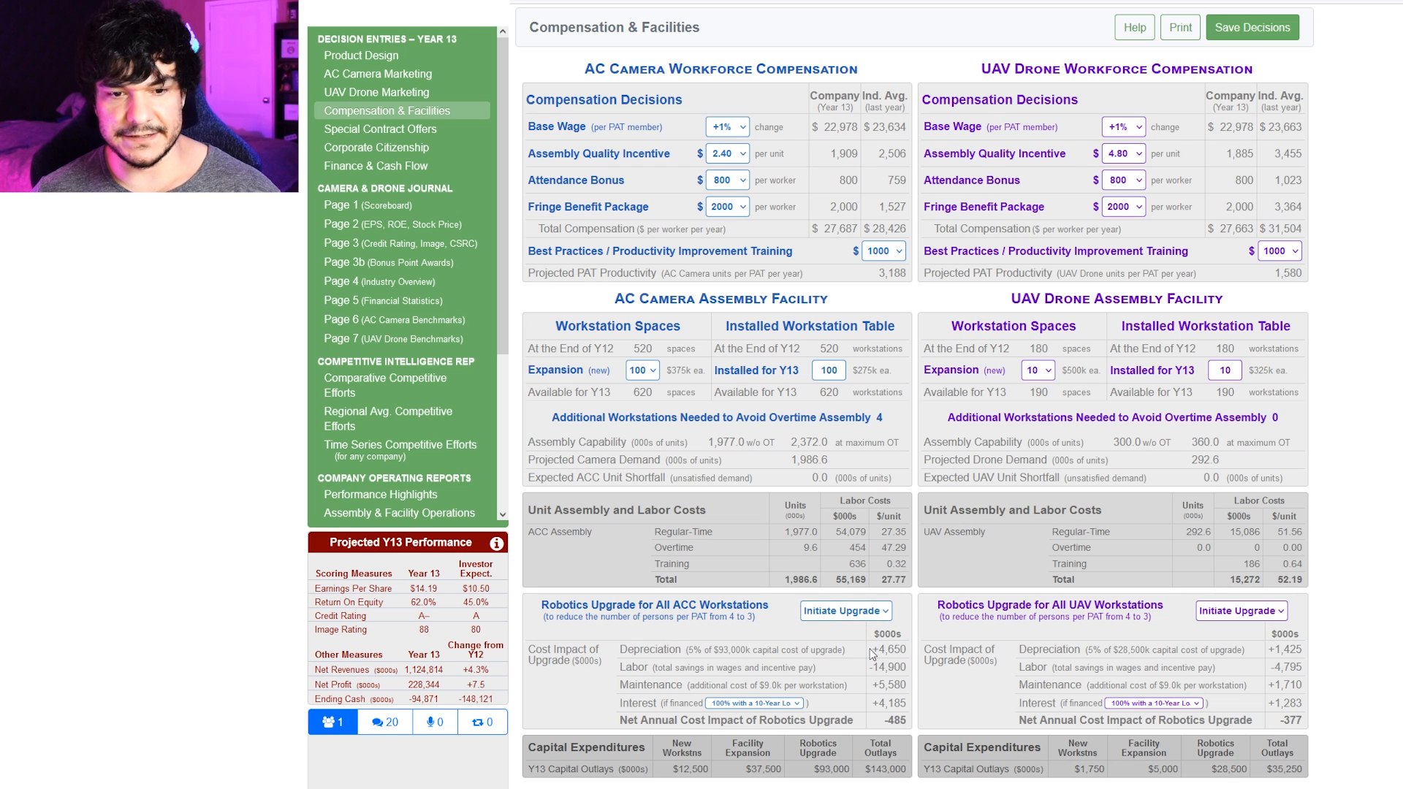
double_click(886, 721)
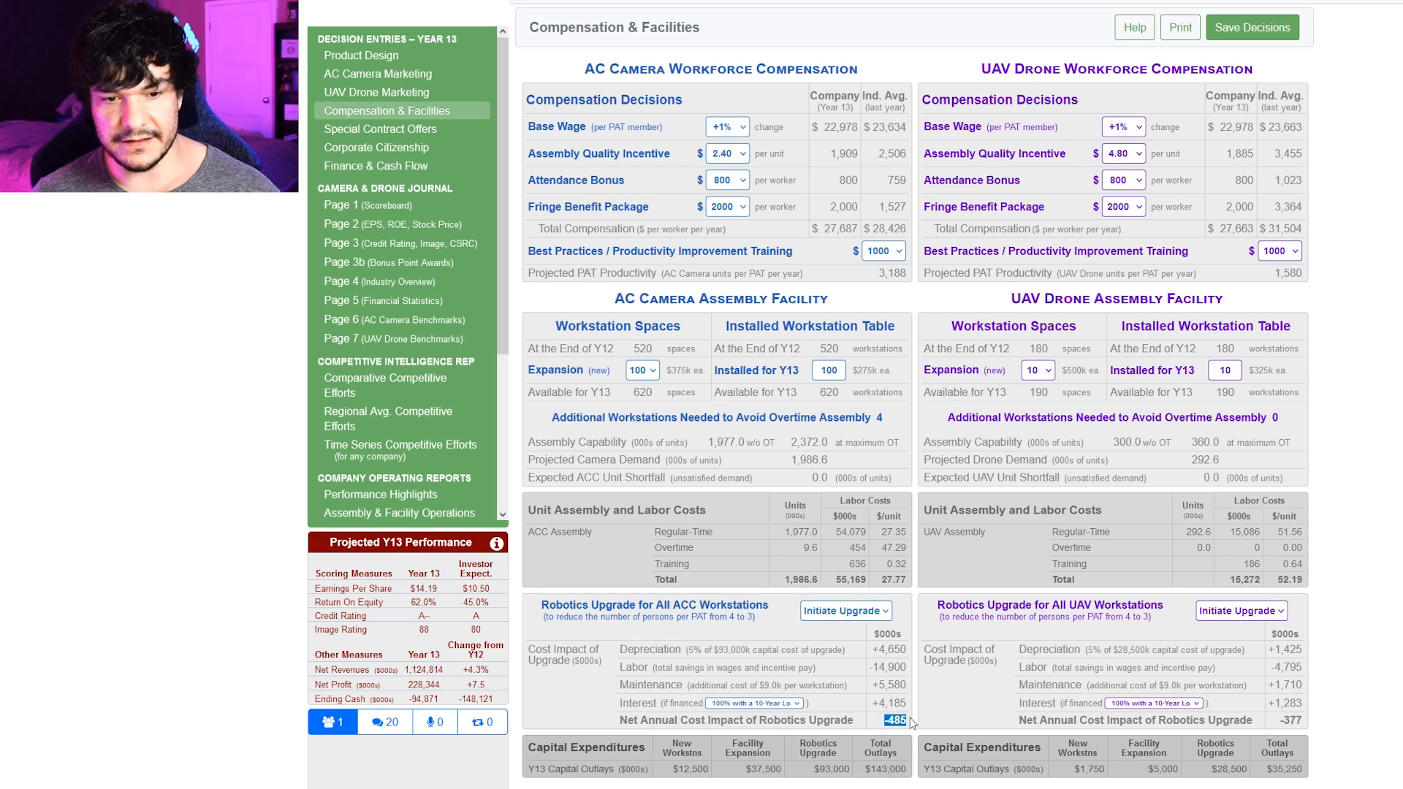
left_click(1287, 720)
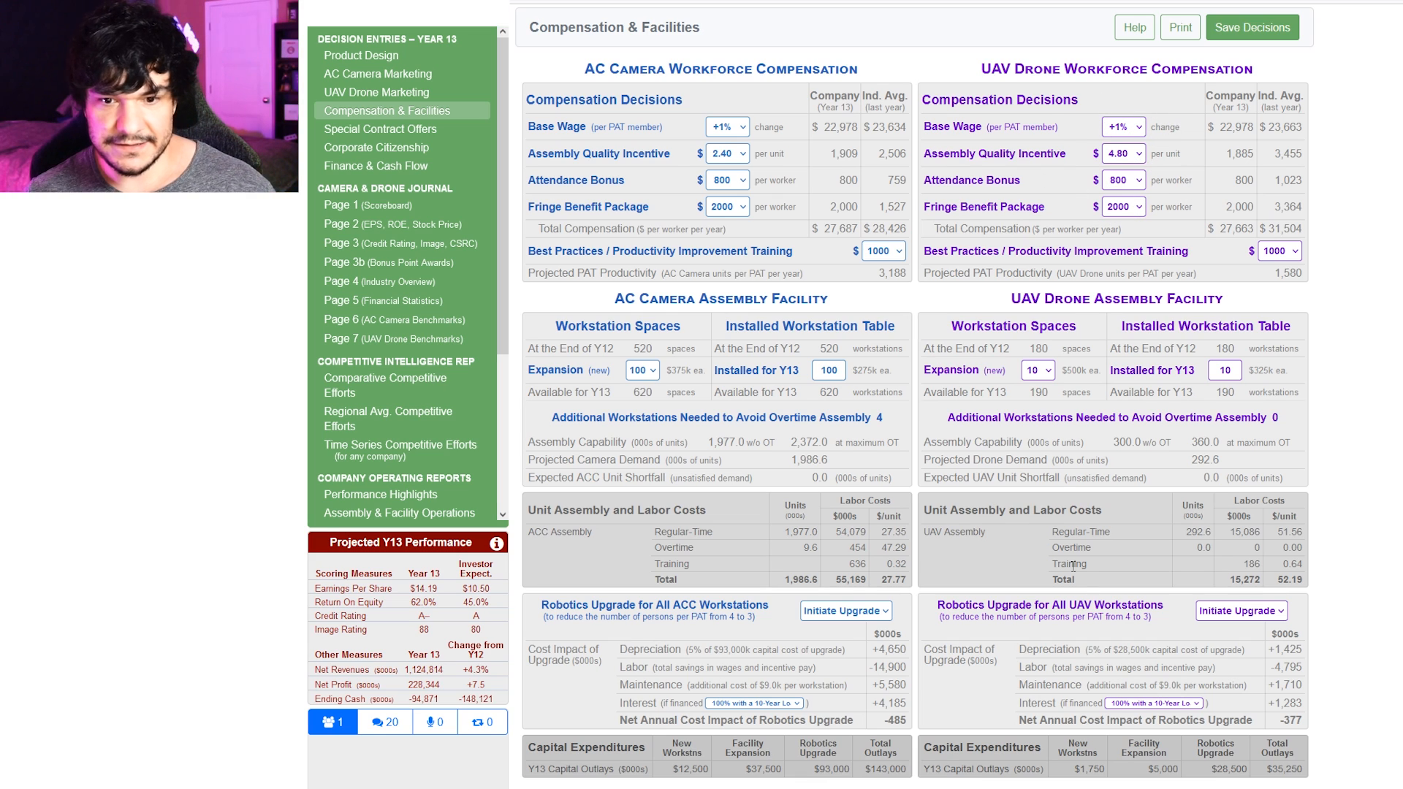
- Return the robotics upgrade to No Upgrade for both the UAV and ACC workstations
left_click(1245, 617)
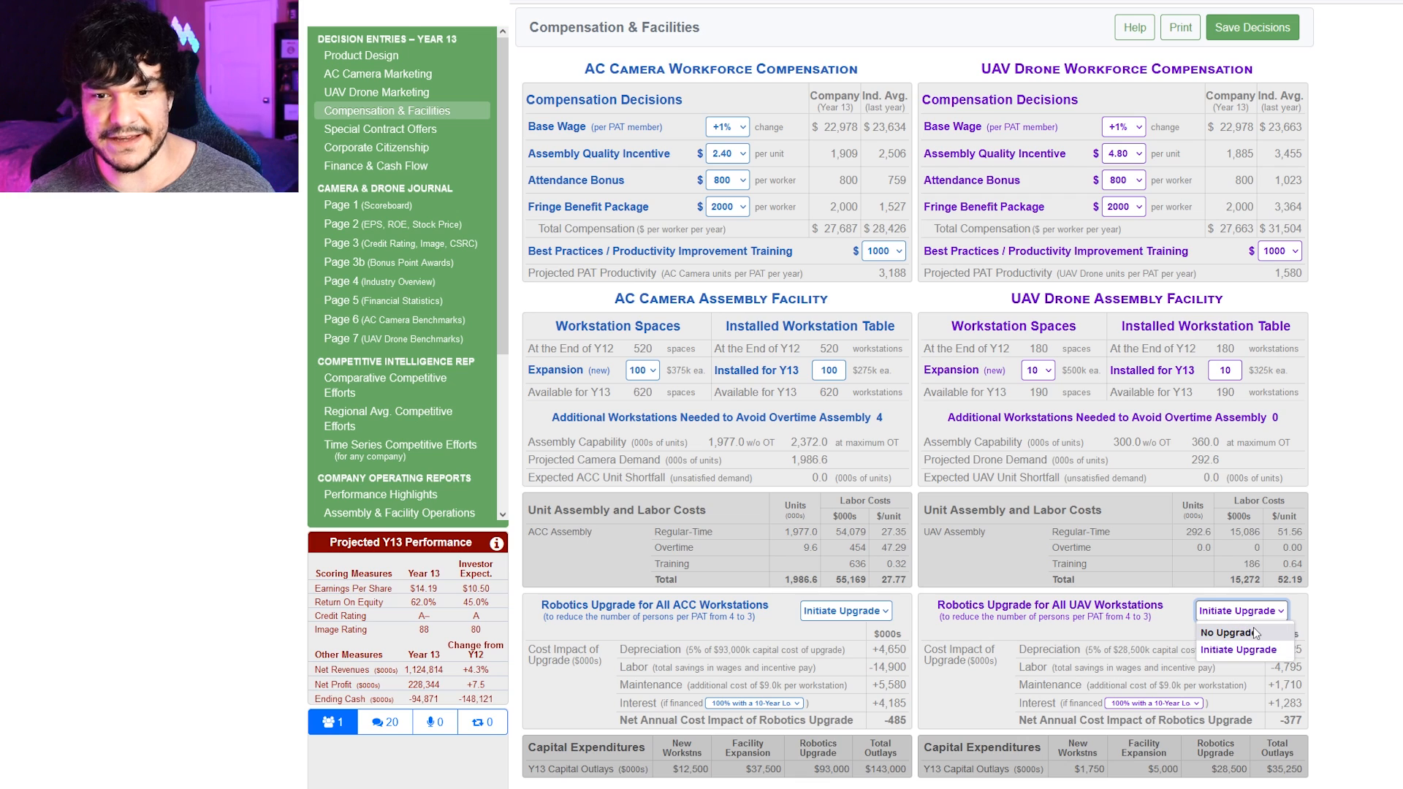
left_click(1255, 633)
left_click(850, 612)
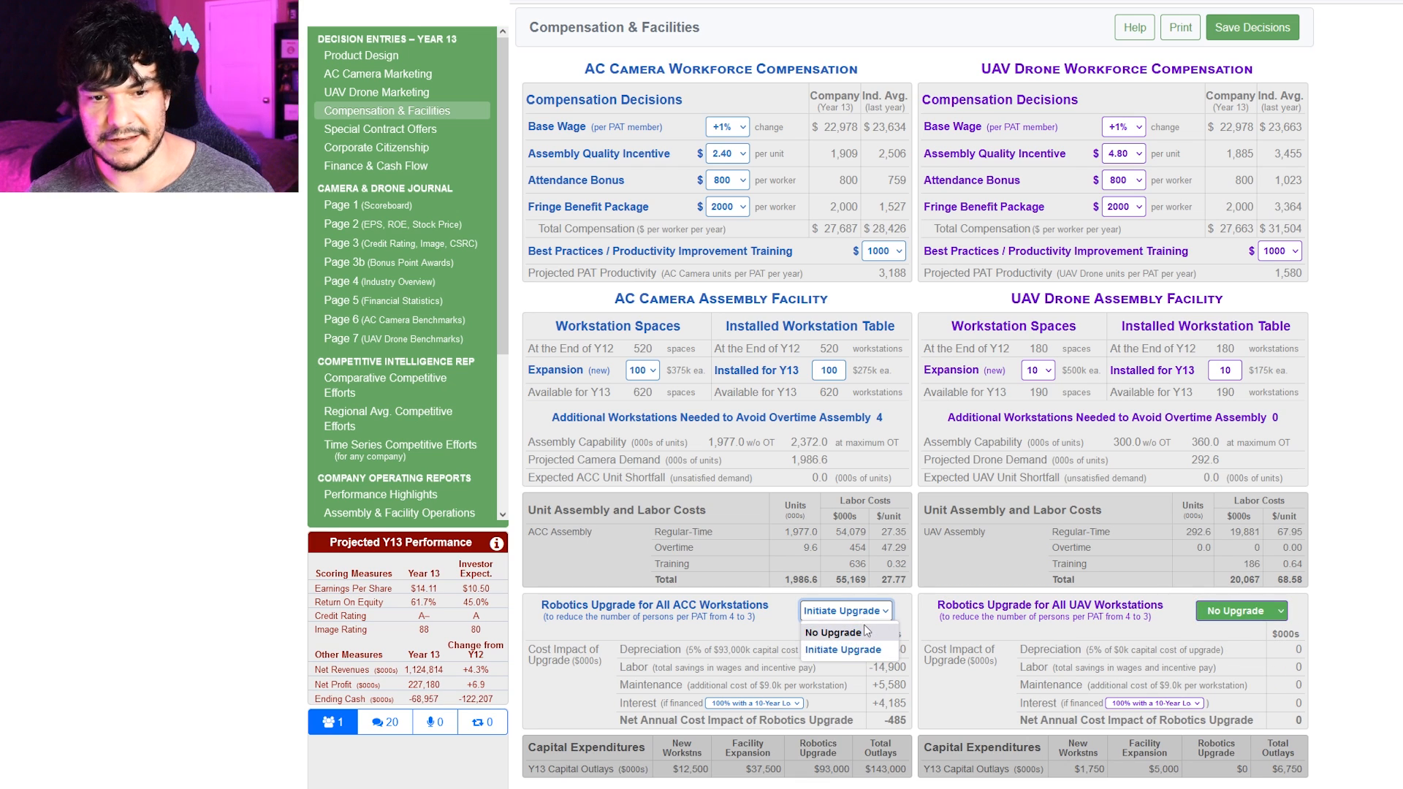
left_click(866, 633)
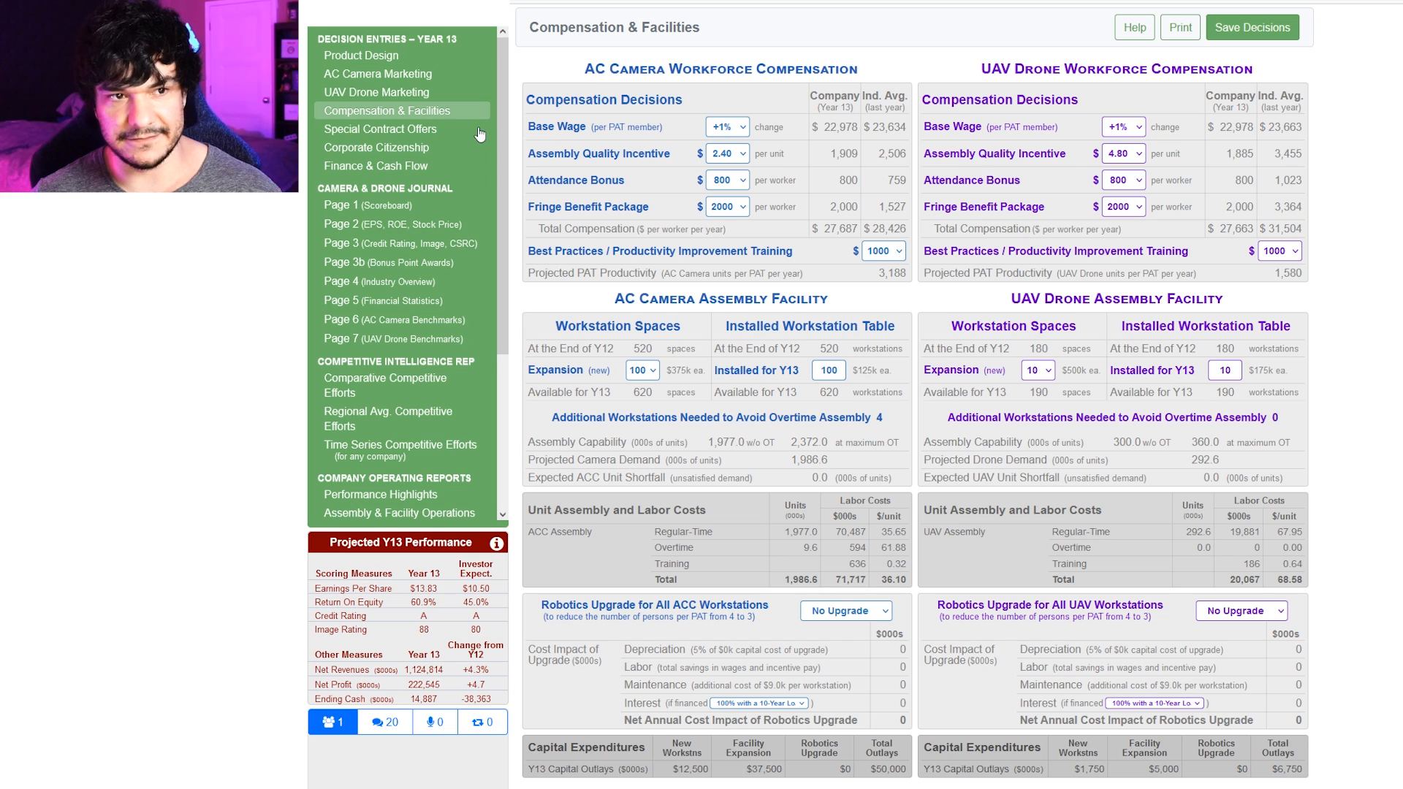
- Open the Special Contract Offers decisions and examine the North America discount options and the value index of the units offered
left_click(441, 130)
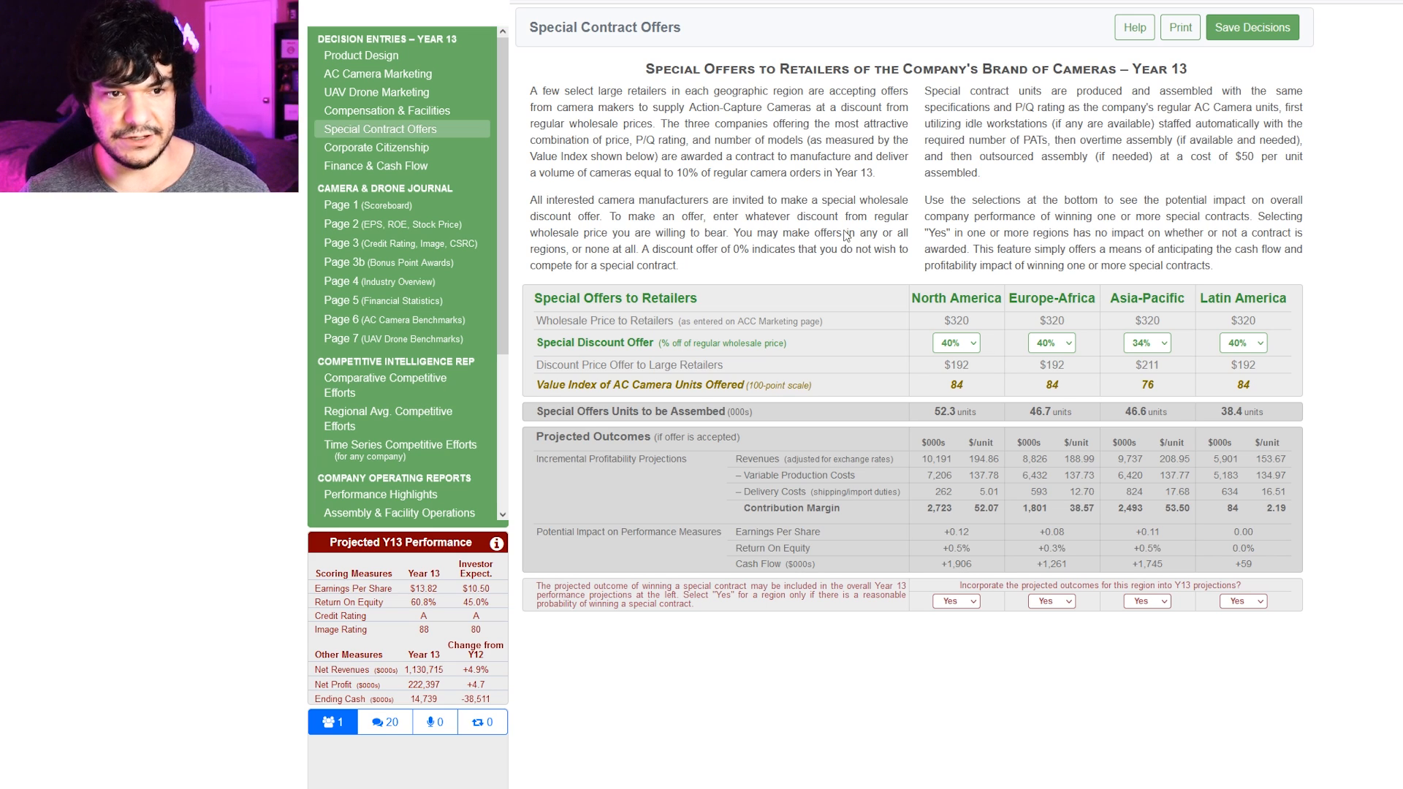
left_click(963, 343)
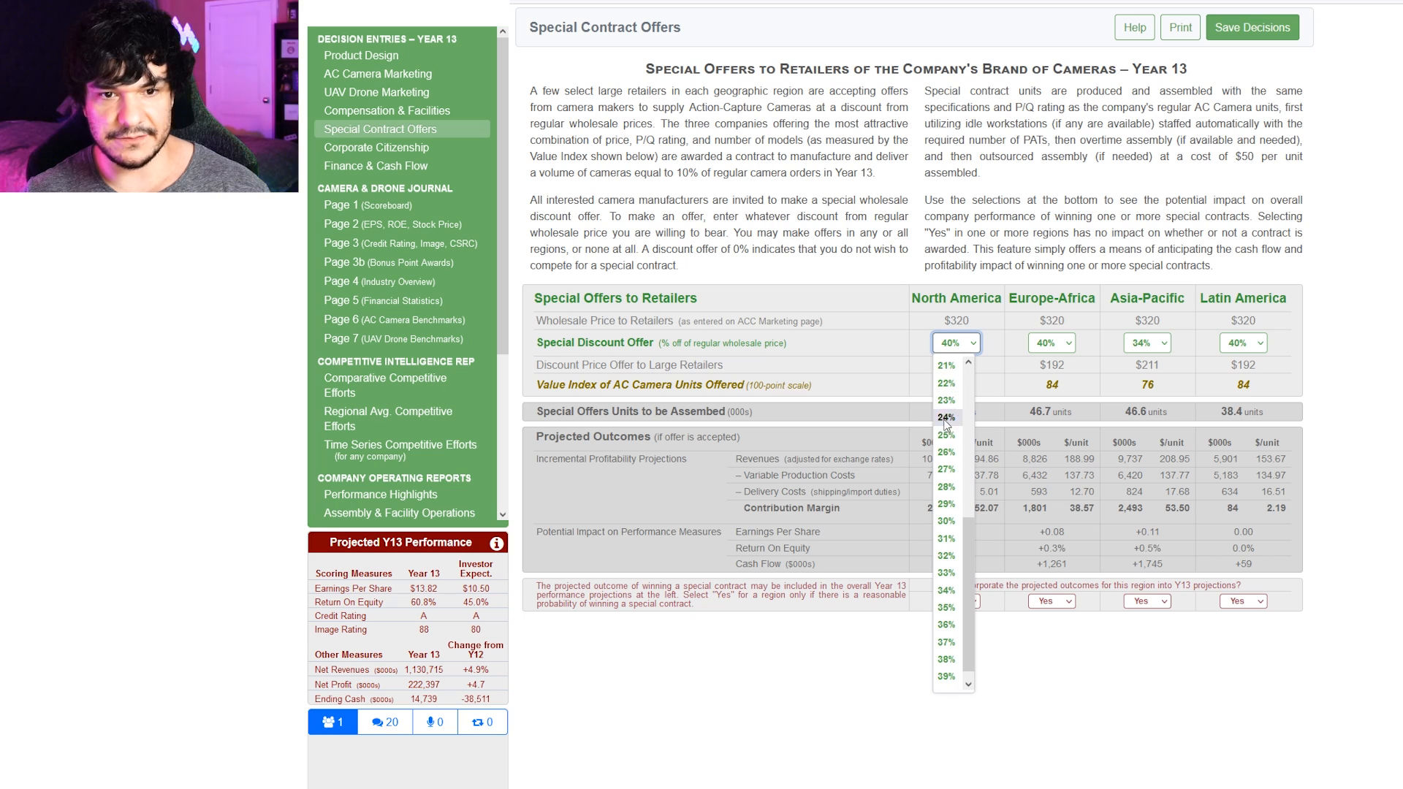
left_click(814, 424)
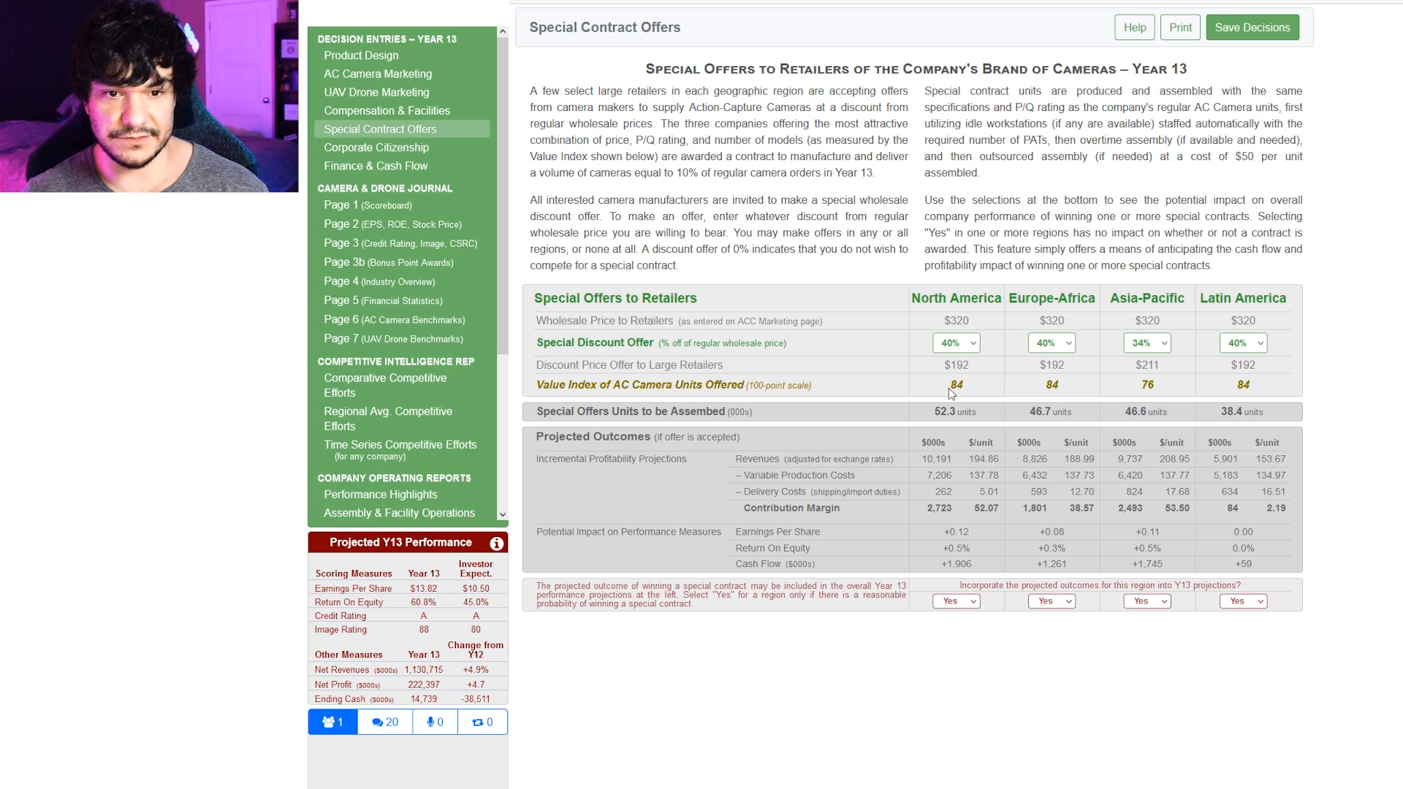
left_click_drag(948, 388, 1058, 381)
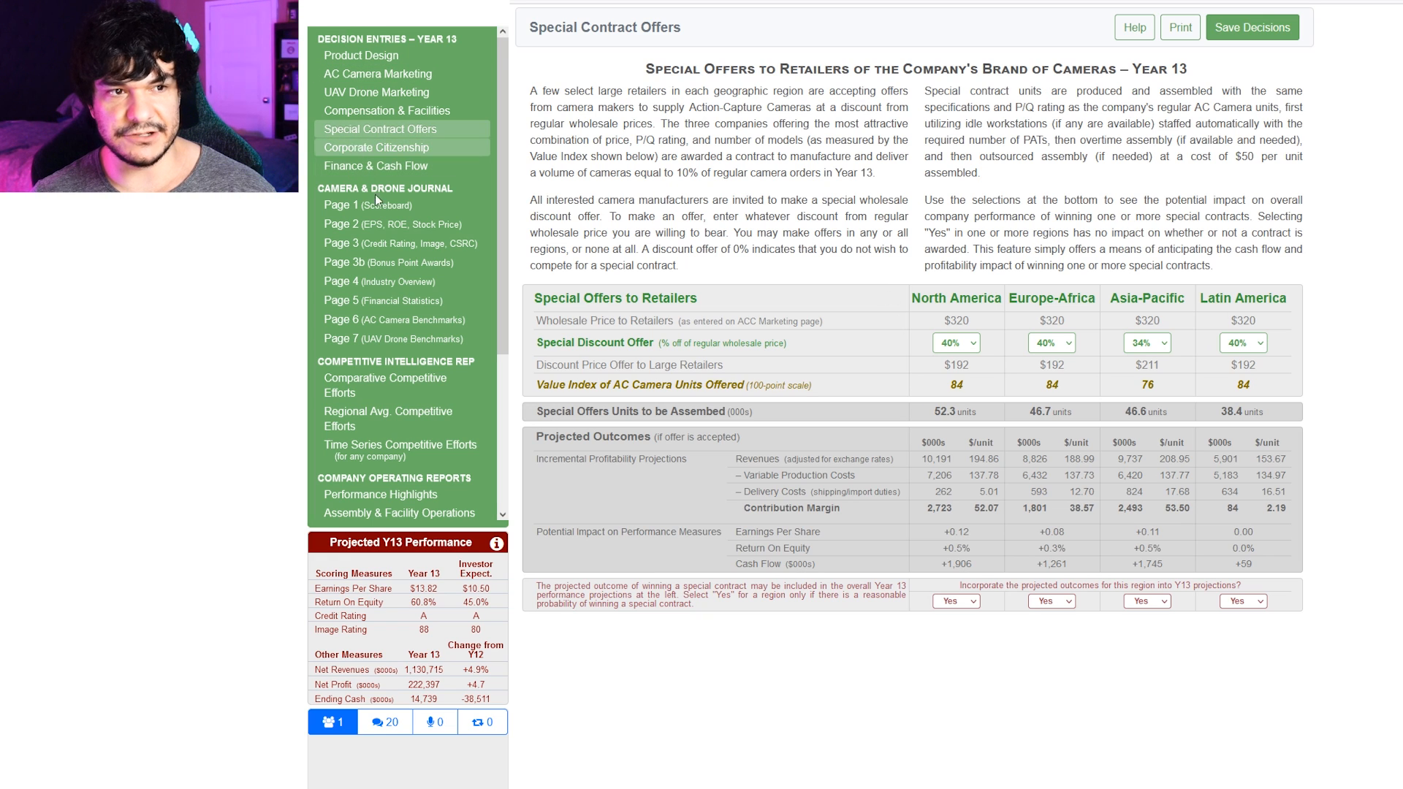
- Open the Corporate Citizenship decisions and examine the options for the cafeteria and on-site child care facilities
left_click(385, 149)
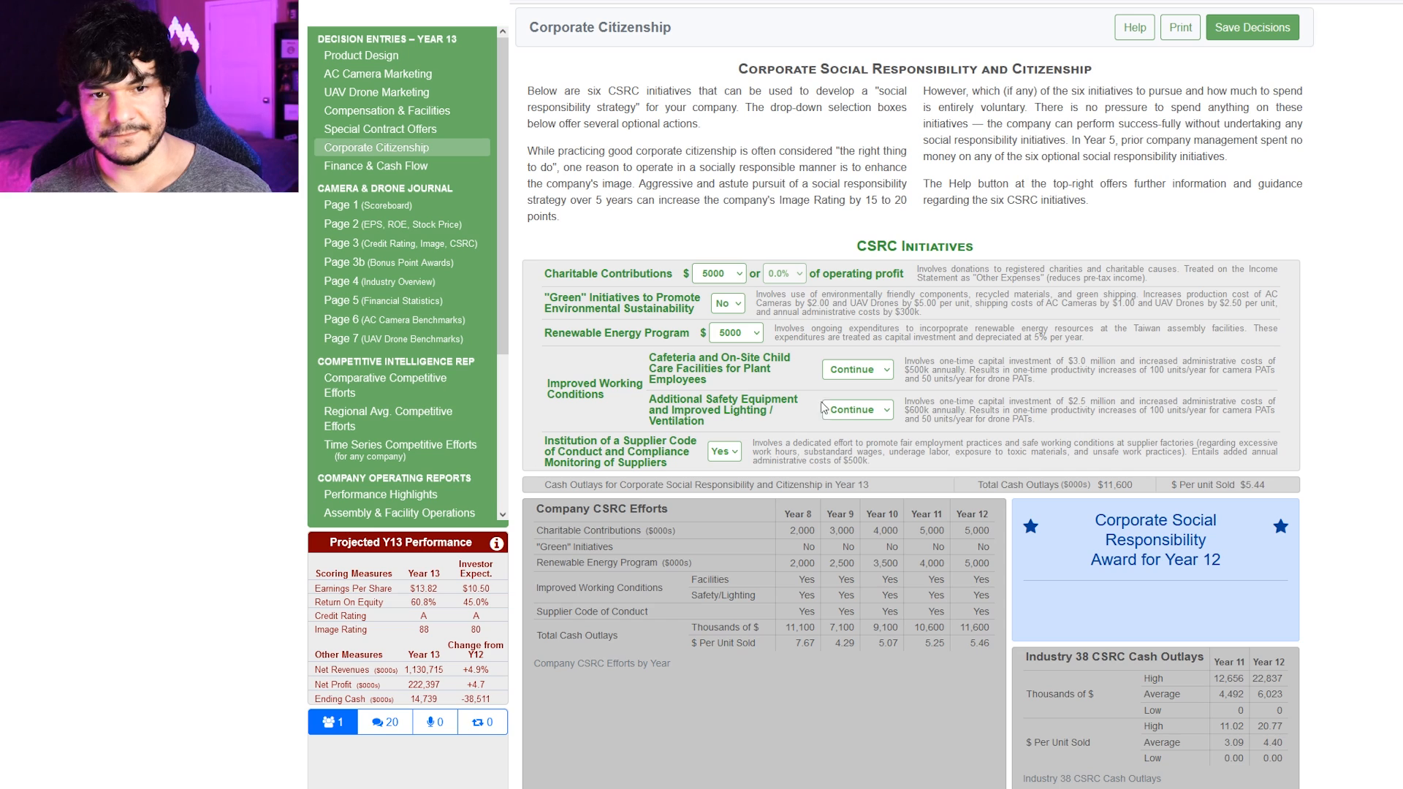
left_click(855, 370)
left_click(1001, 344)
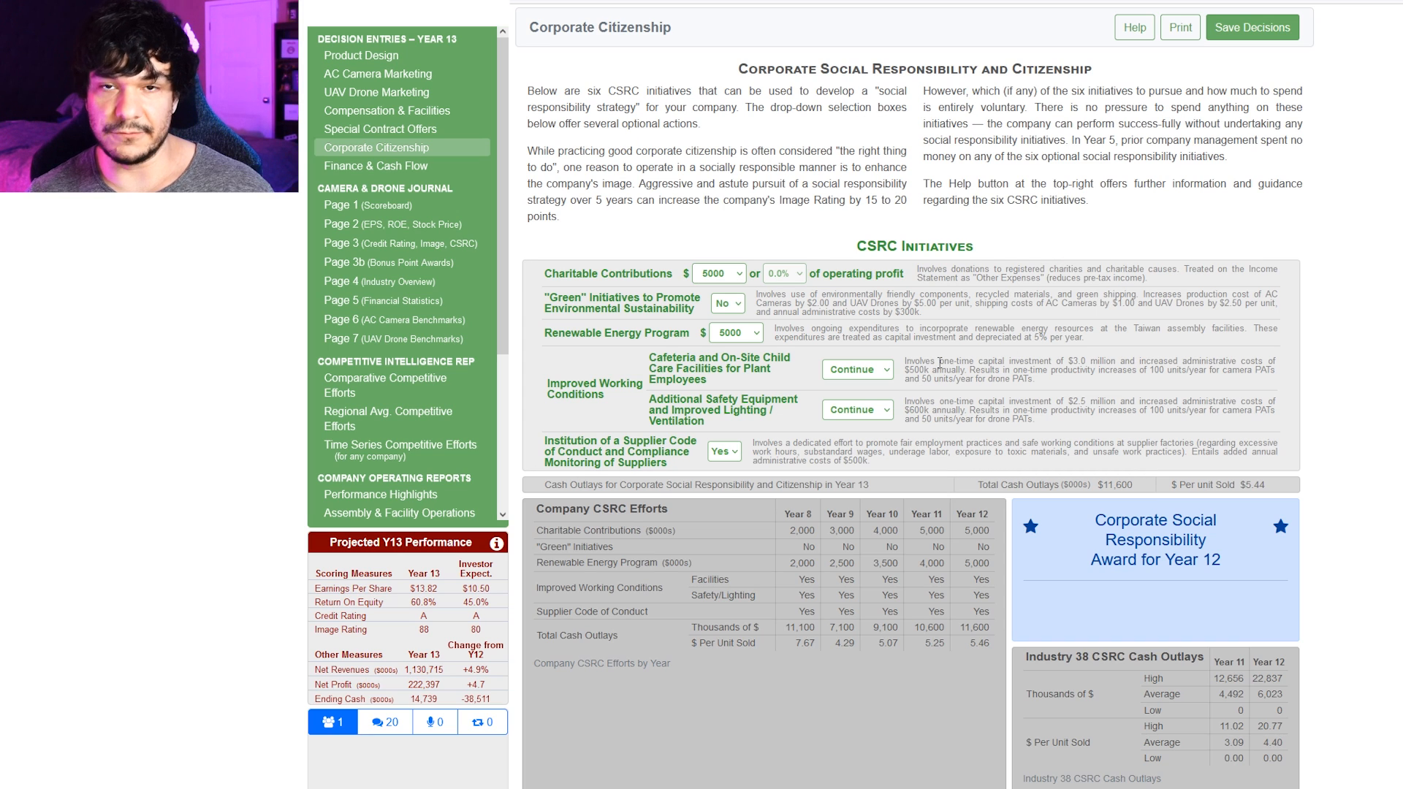
- Open the Finance & Cash Flow decisions and enter a 10-year bank loan, trying 1000 before setting it to 10000
left_click(395, 172)
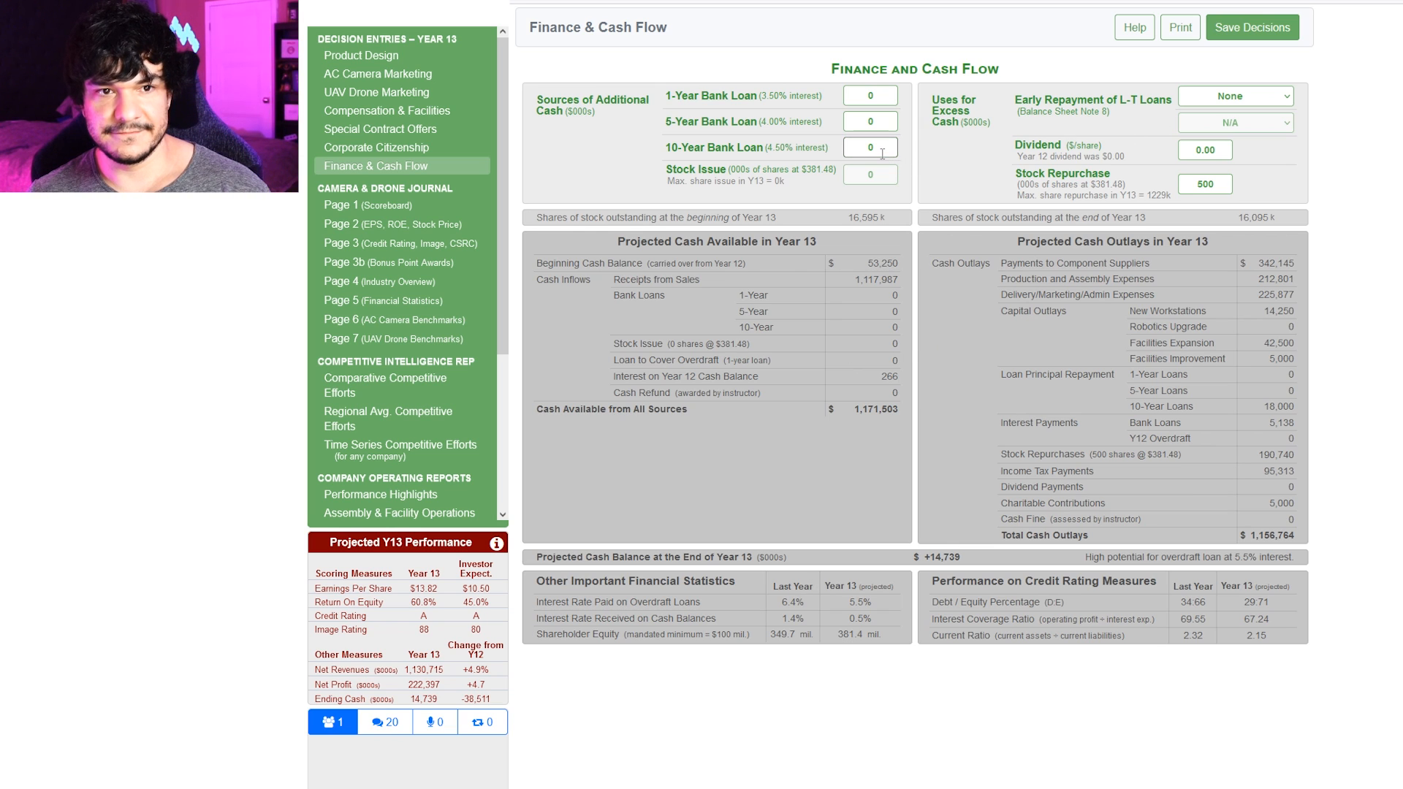
left_click_drag(881, 148, 829, 148)
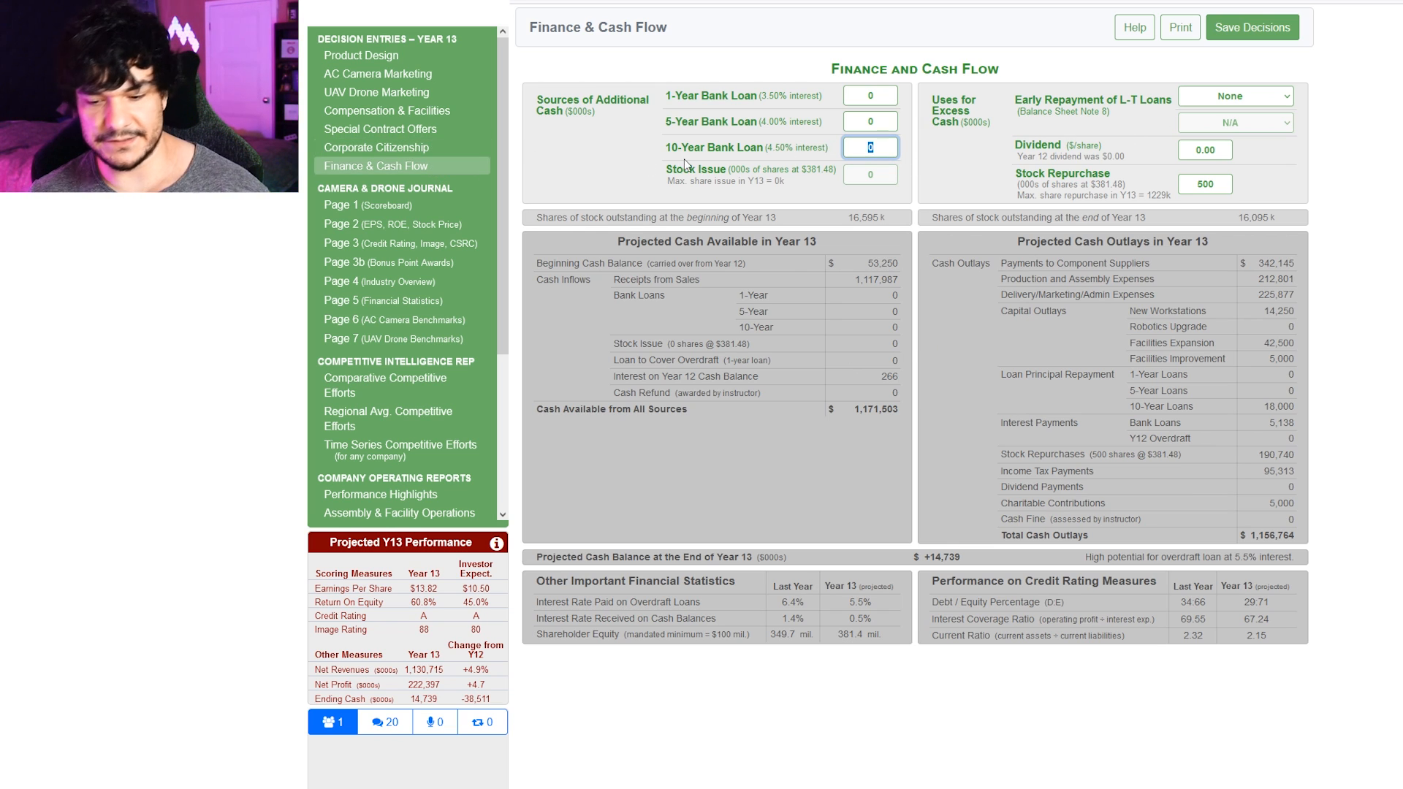
type("1000")
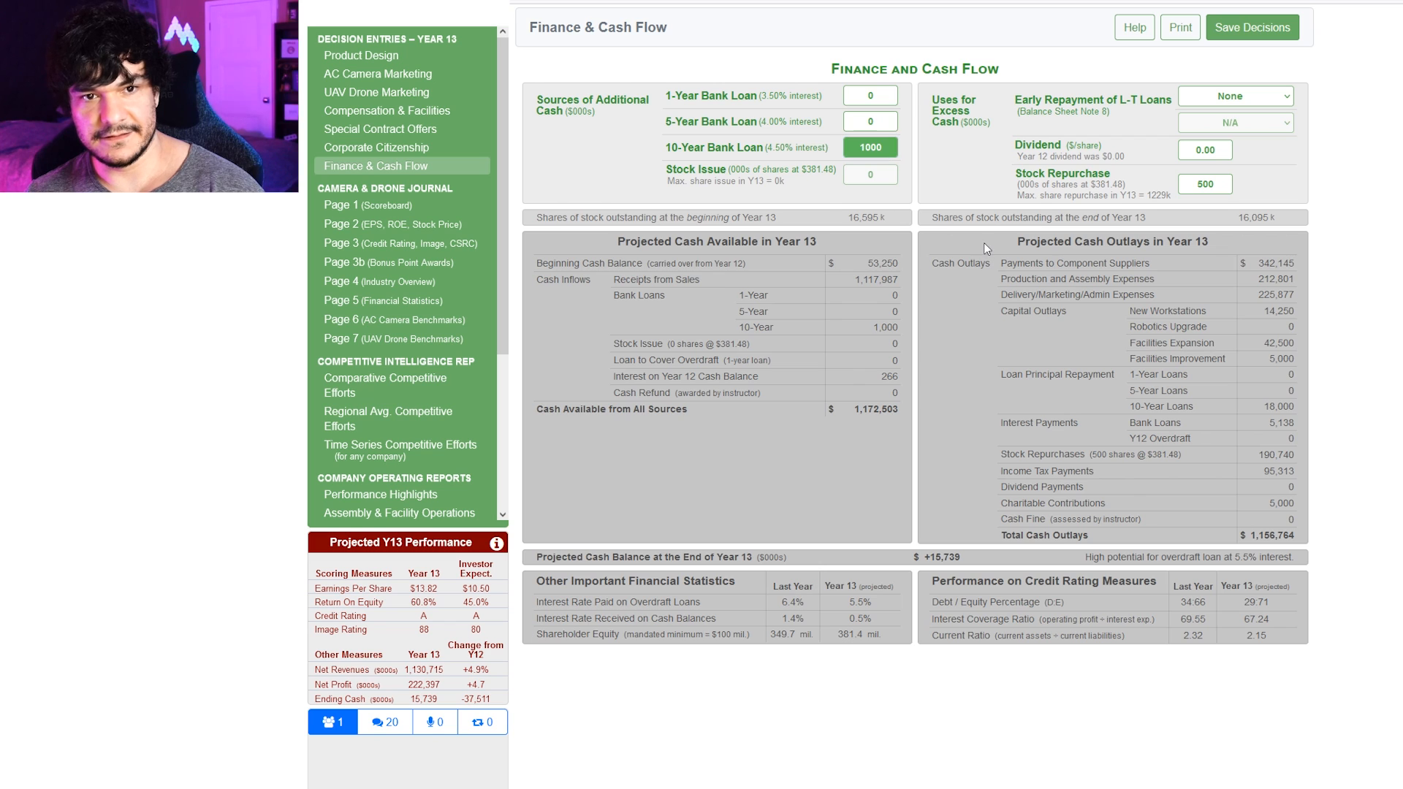
left_click(874, 145)
type("10000")
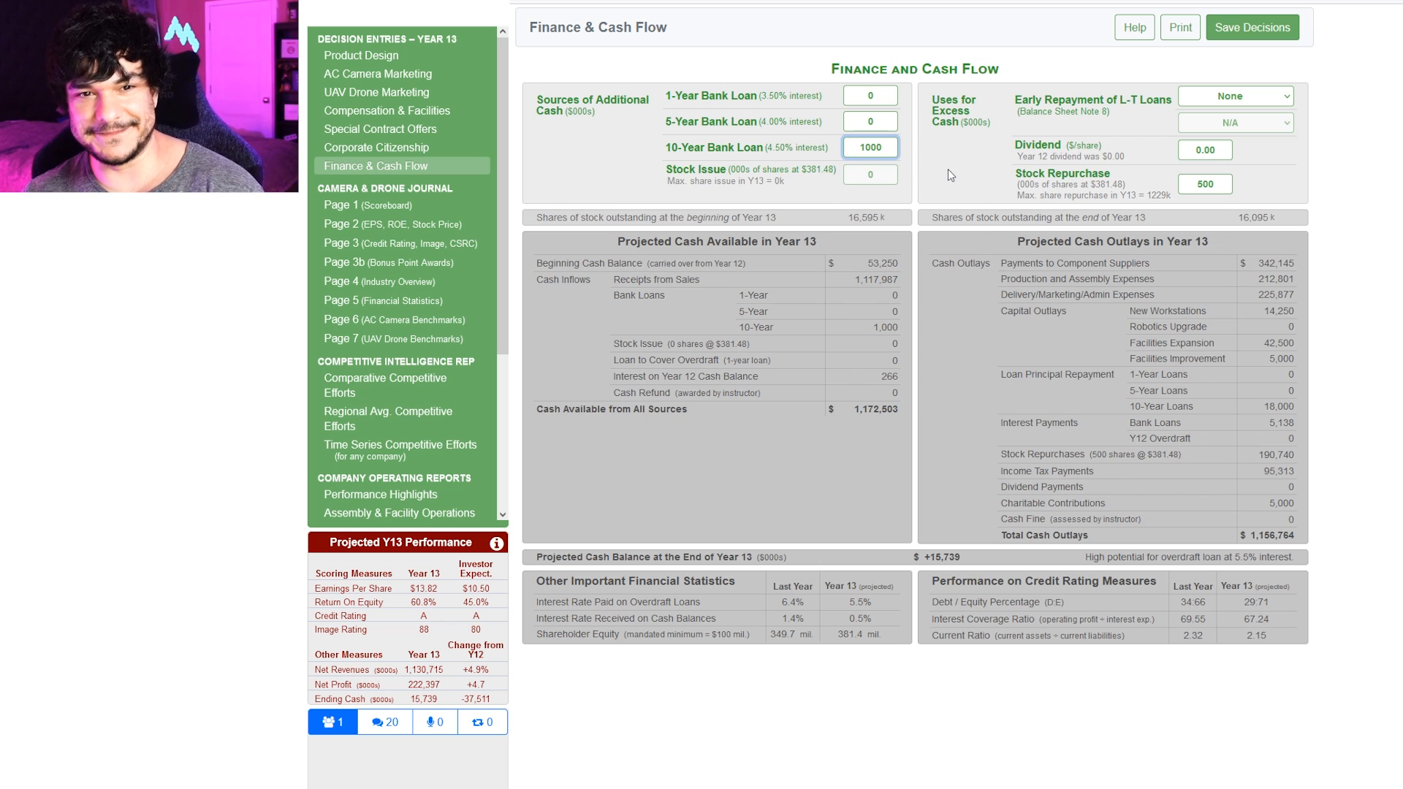
left_click(948, 169)
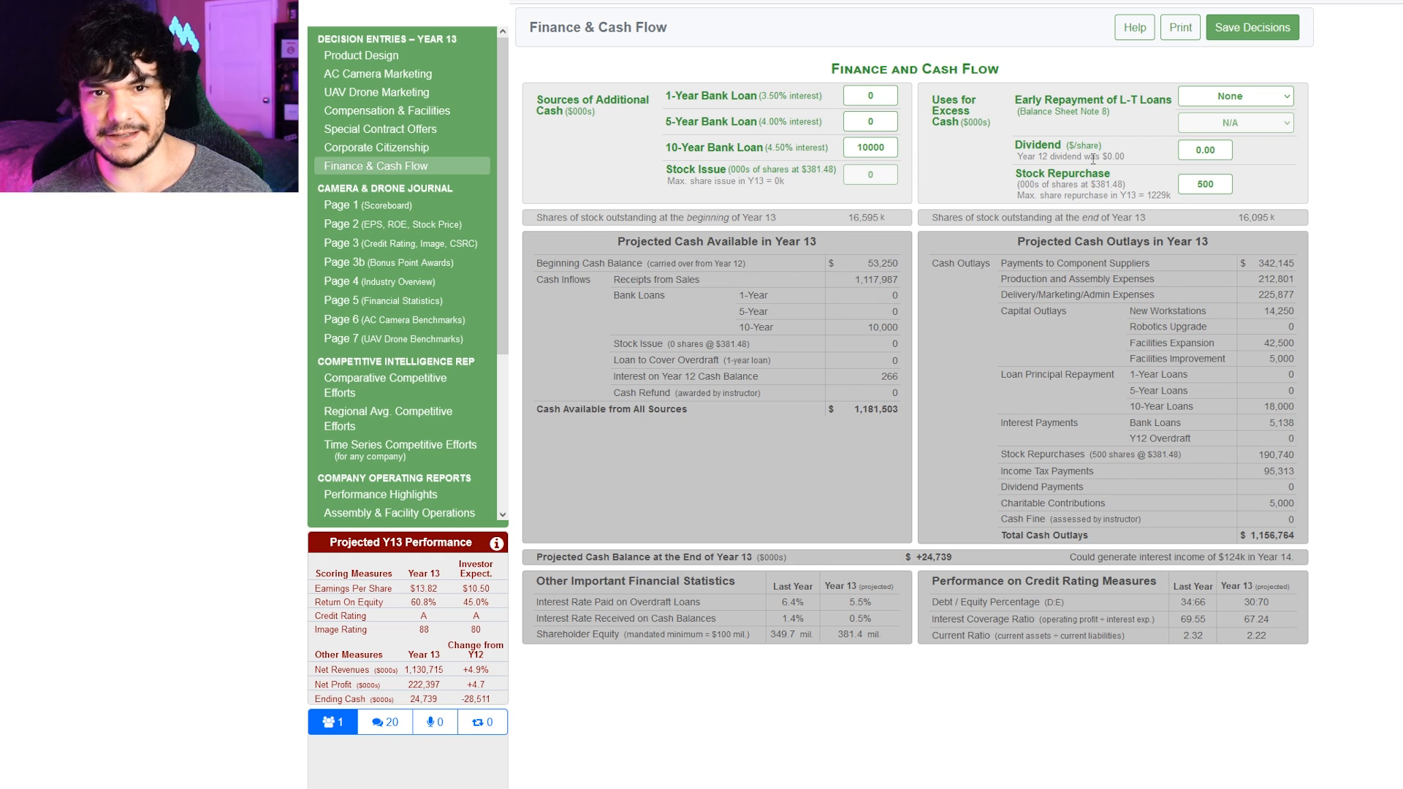
- Review the stock repurchase decision, the projected Year 13 ending cash balance and the note on its interest income or overdraft potential
left_click_drag(1016, 174, 1110, 174)
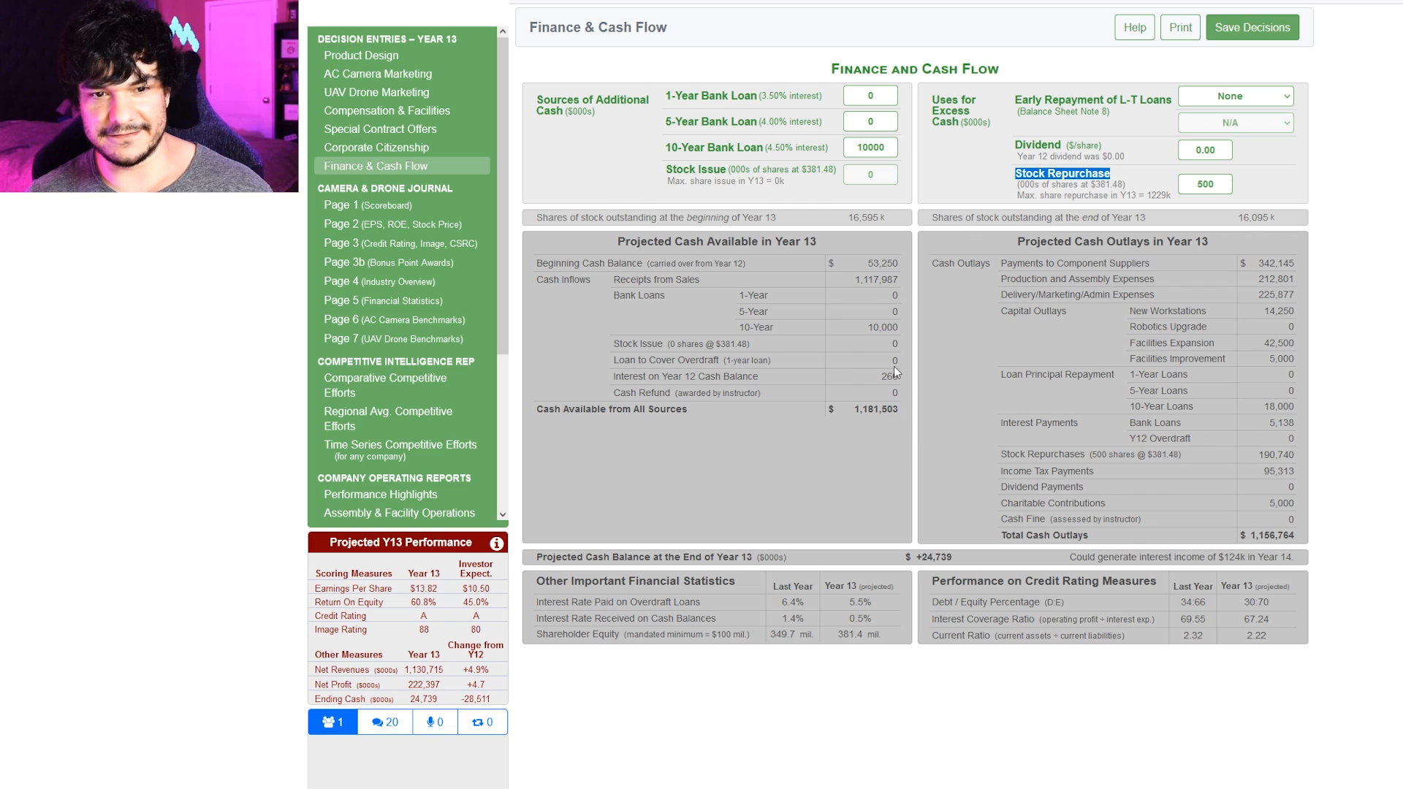
left_click(913, 371)
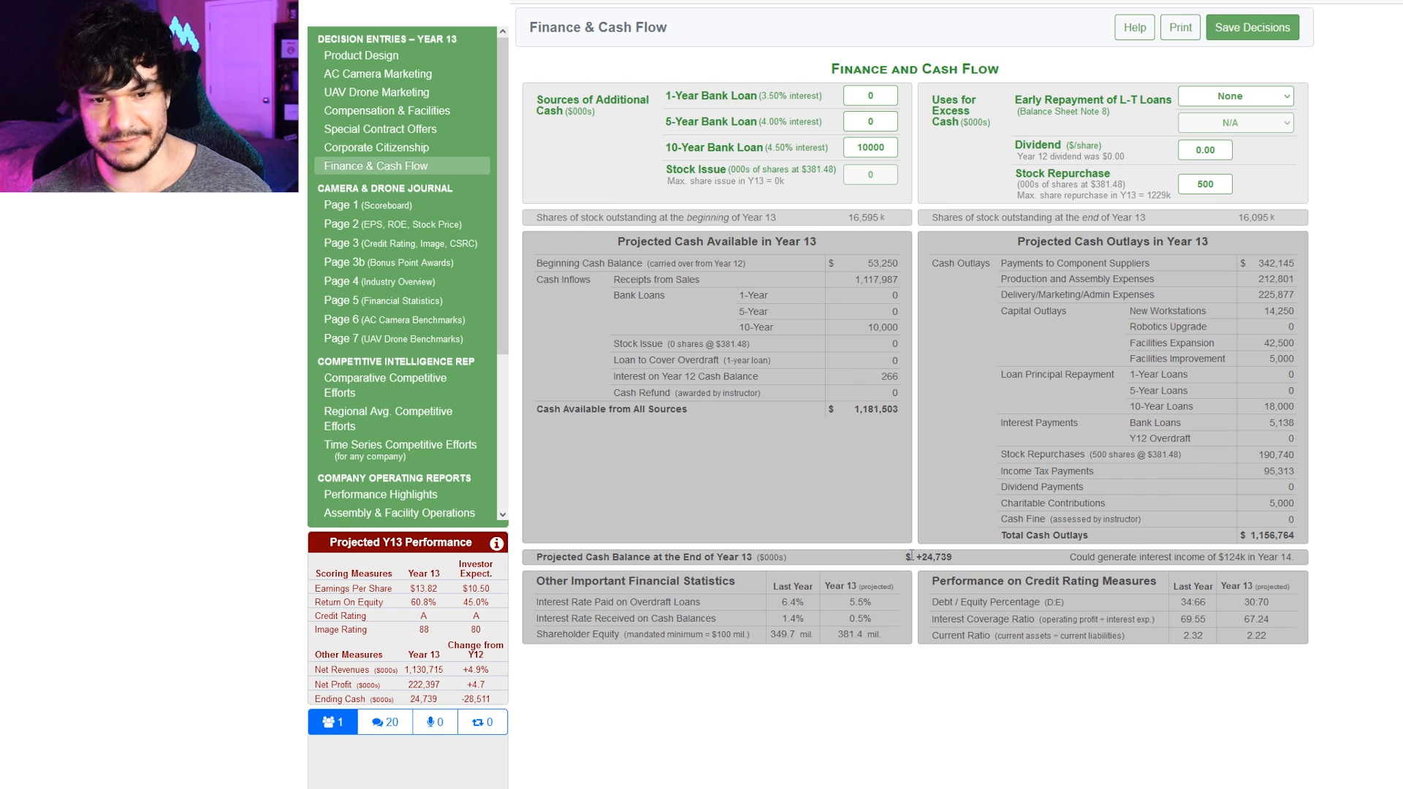
left_click_drag(916, 558, 968, 561)
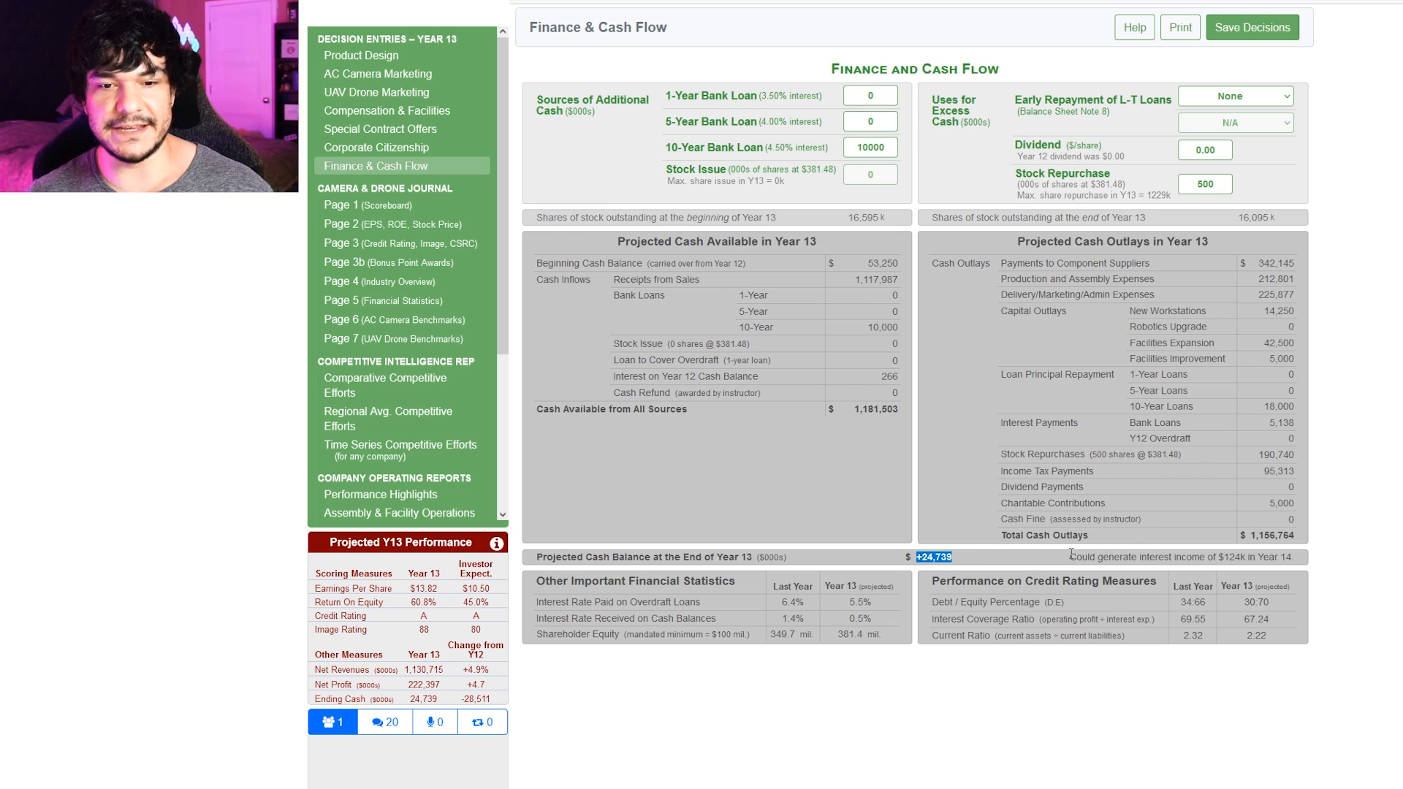
left_click_drag(1071, 553, 1315, 568)
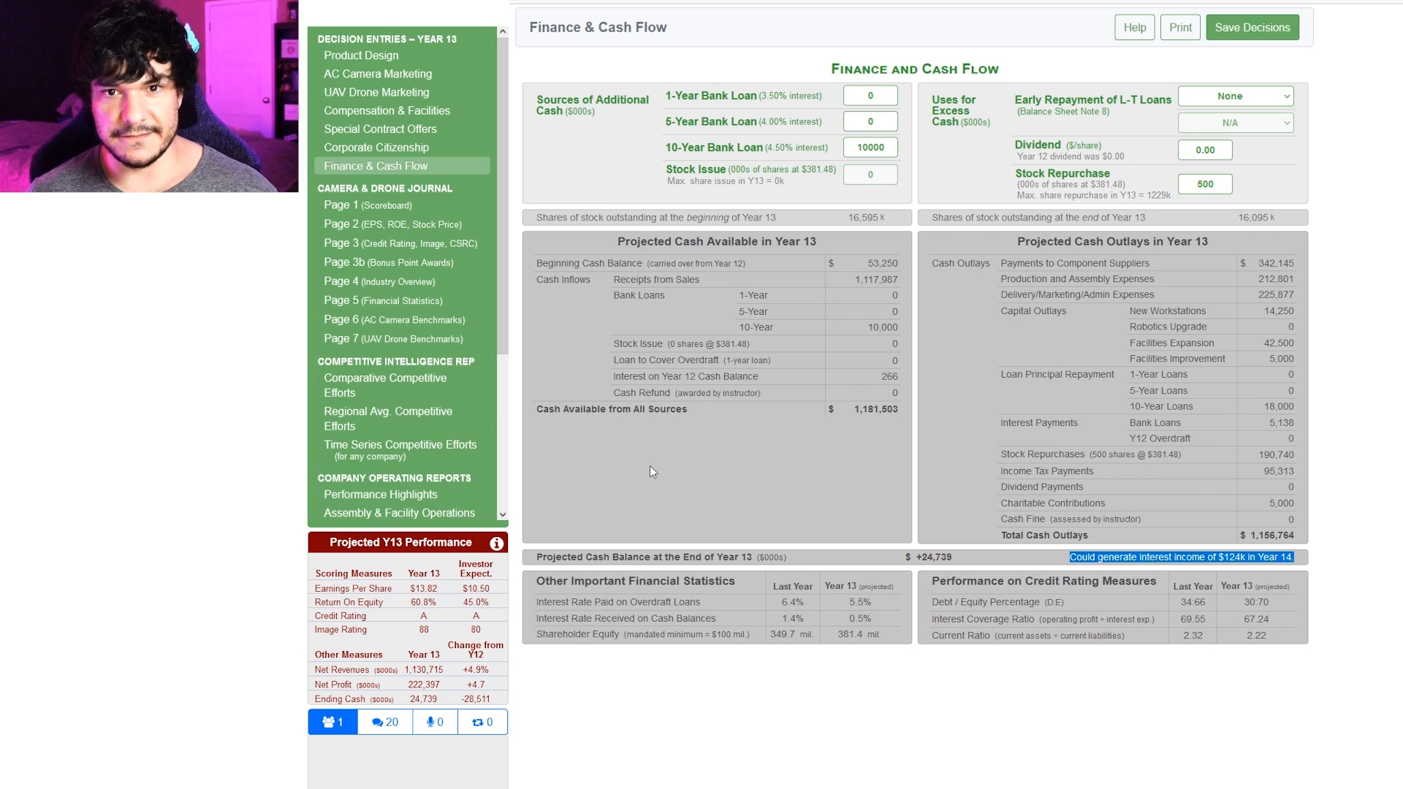
left_click(1080, 225)
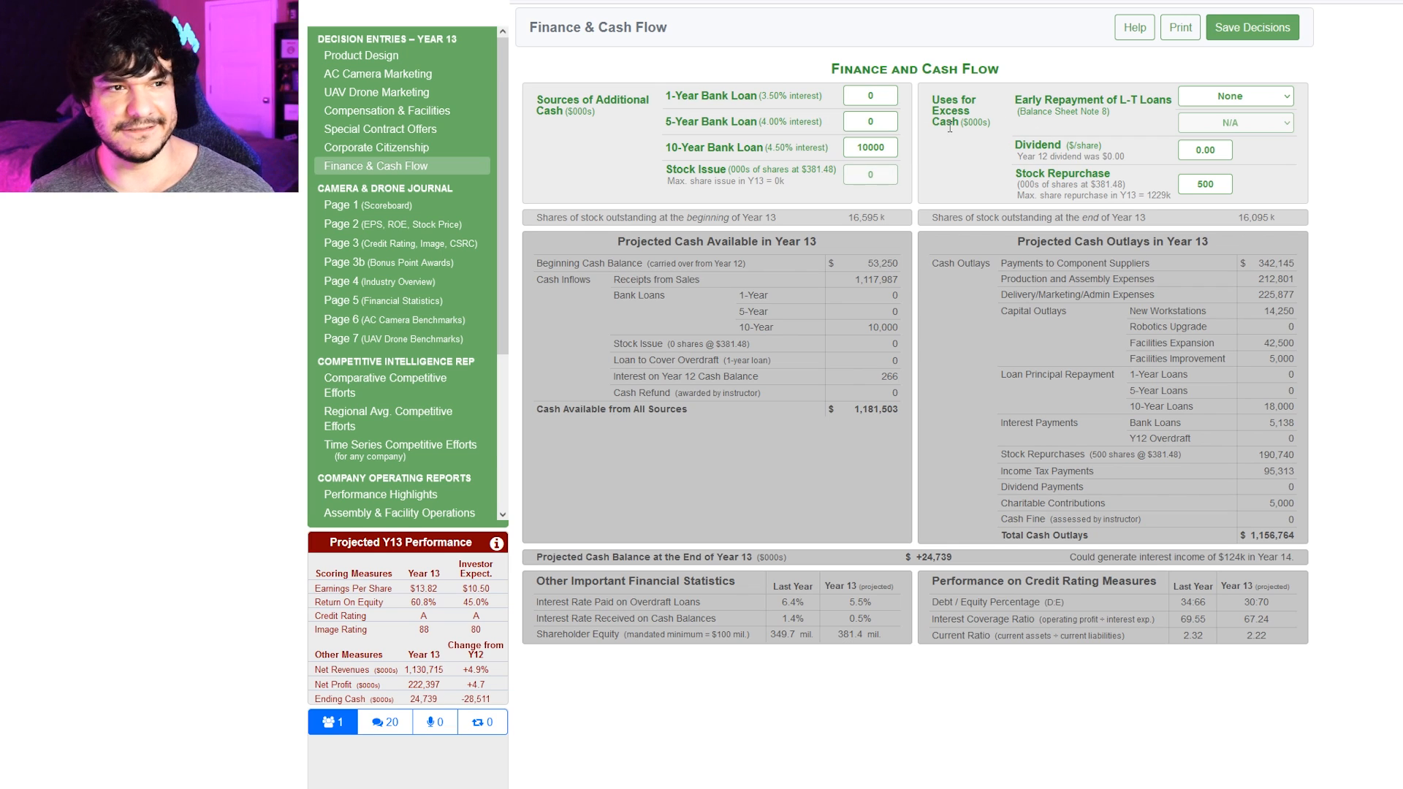
scroll(444, 216, "down", 2)
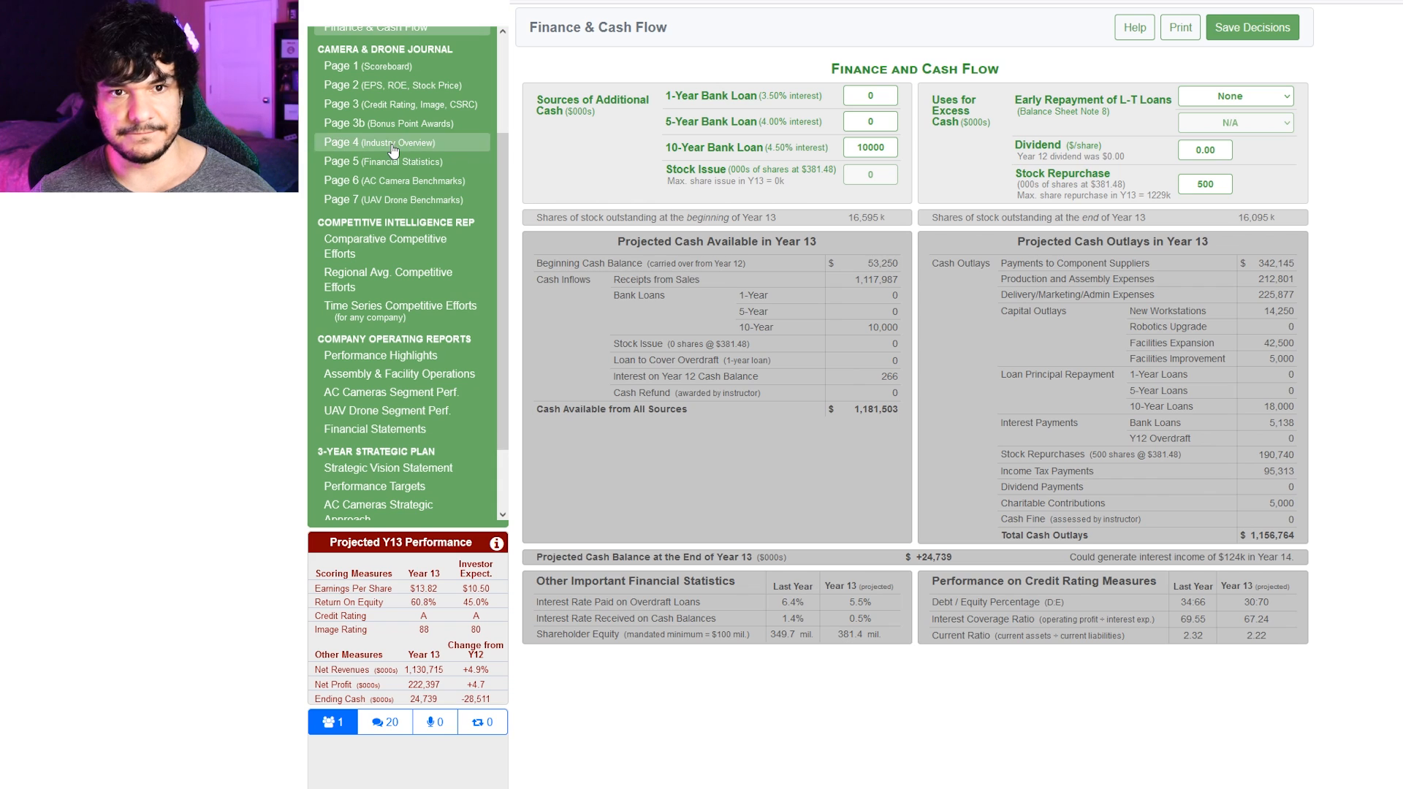
scroll(398, 146, "up", 2)
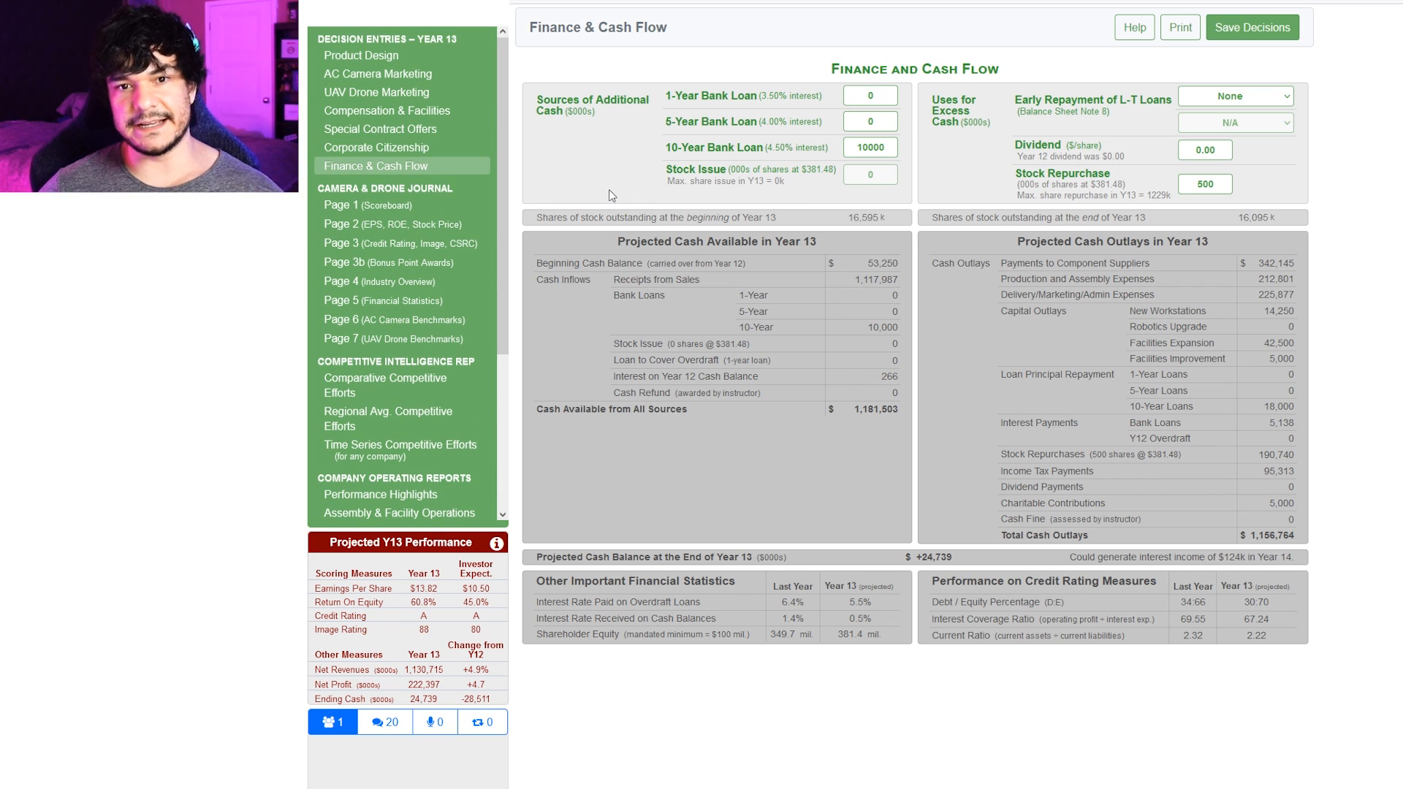